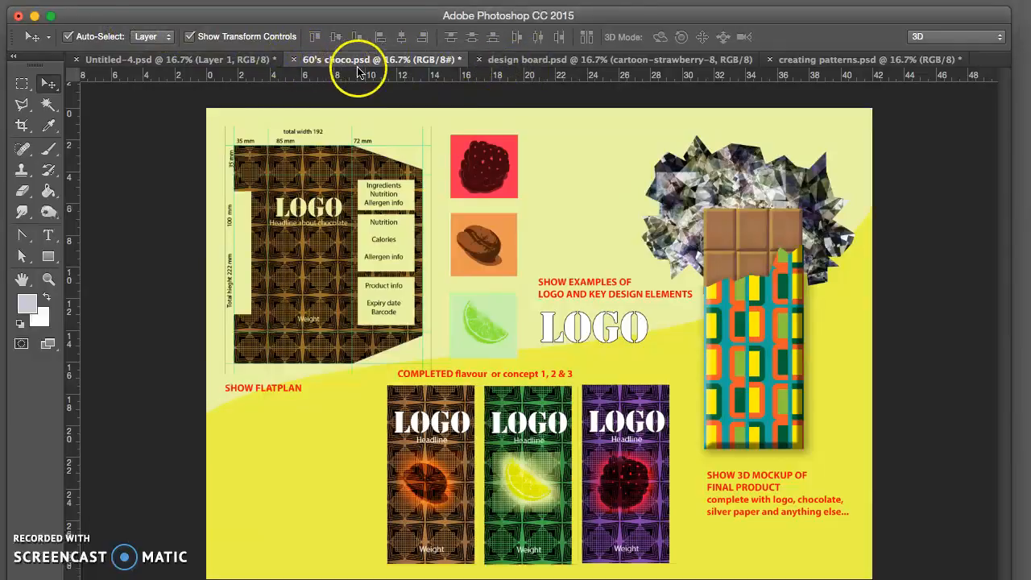
Step: Review the design board, Untitled-4 and 60's choco documents, and return to creating patterns.psd
click(523, 61)
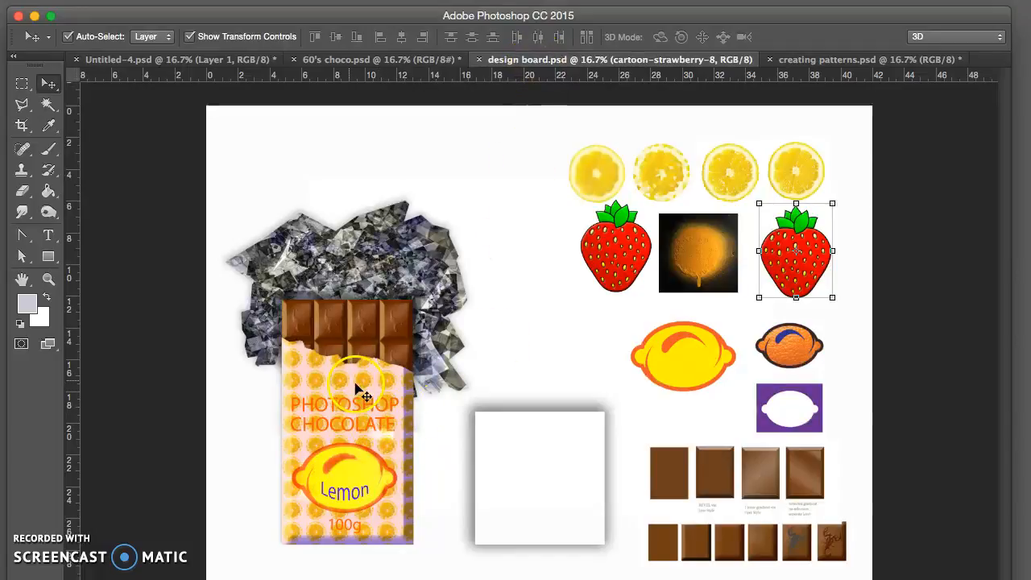
click(205, 59)
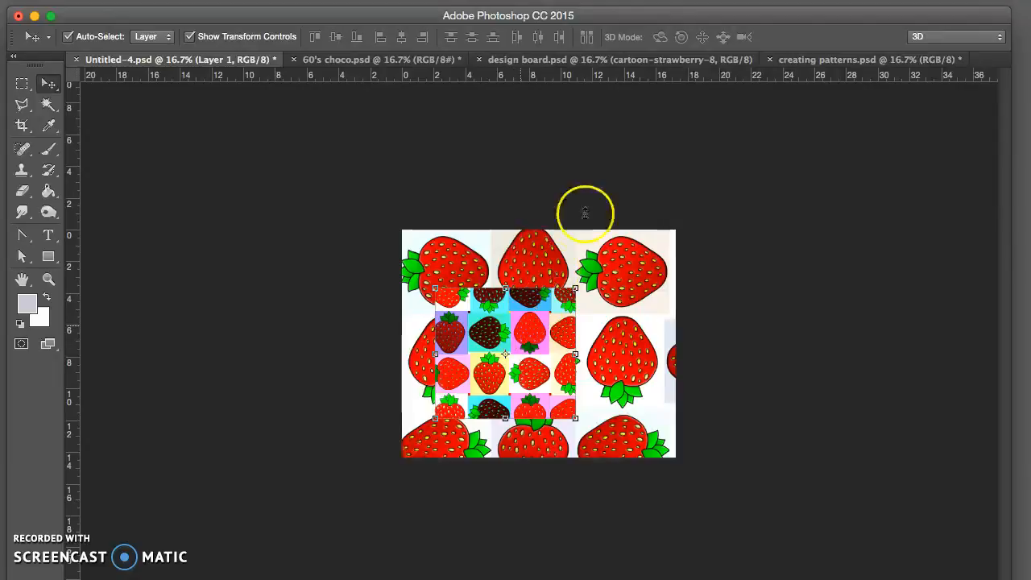
click(801, 63)
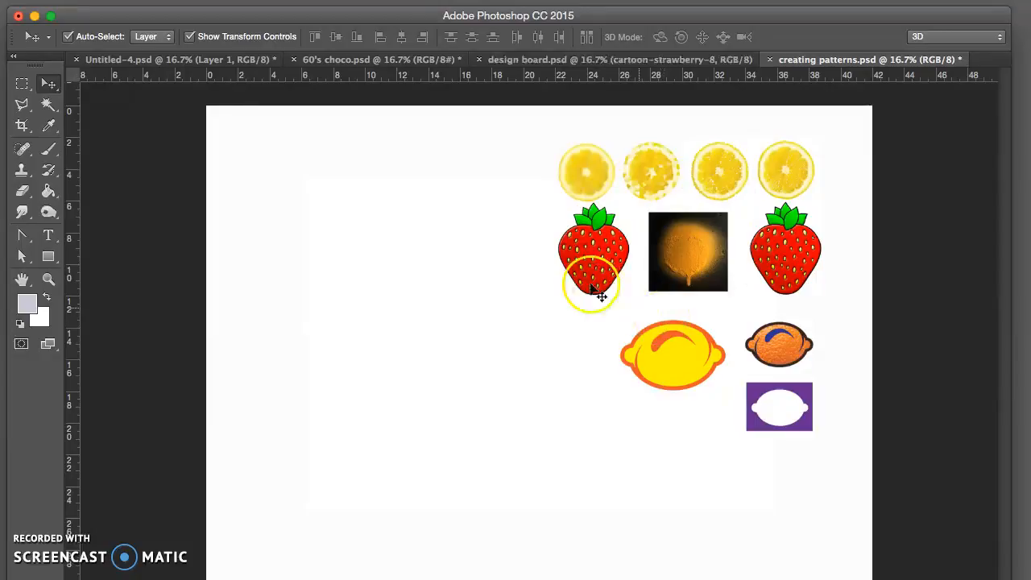
click(392, 63)
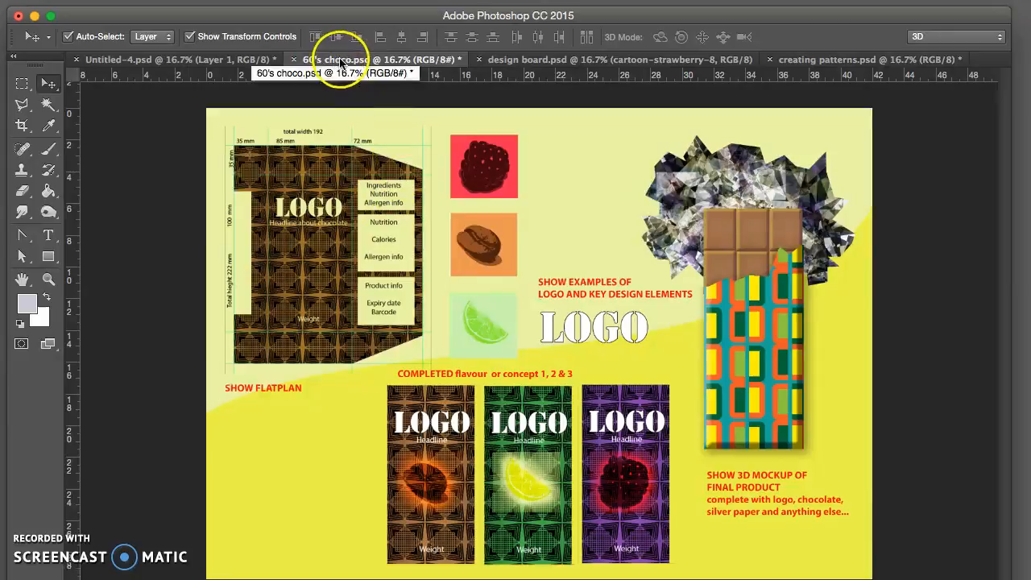
click(370, 63)
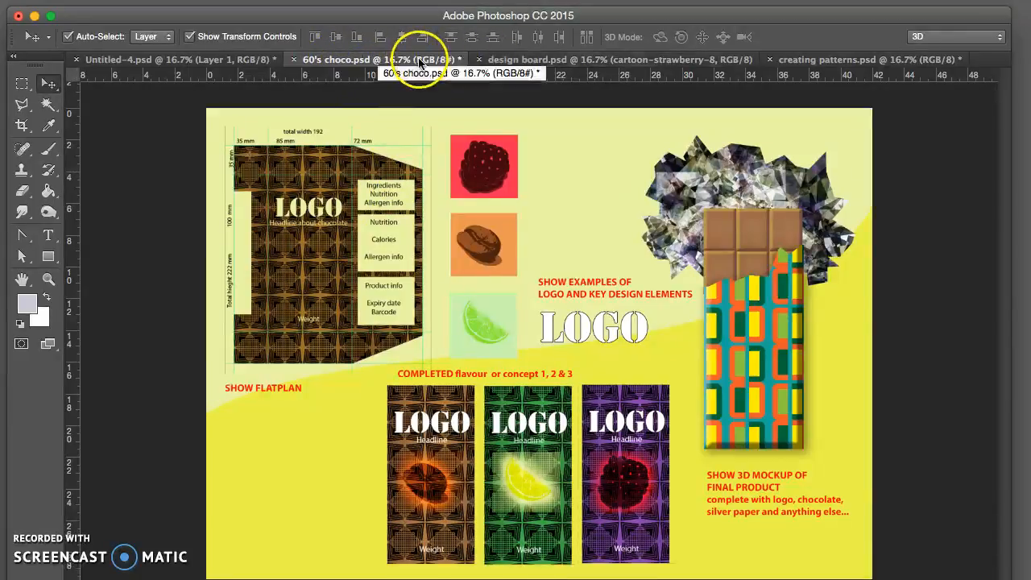
click(793, 59)
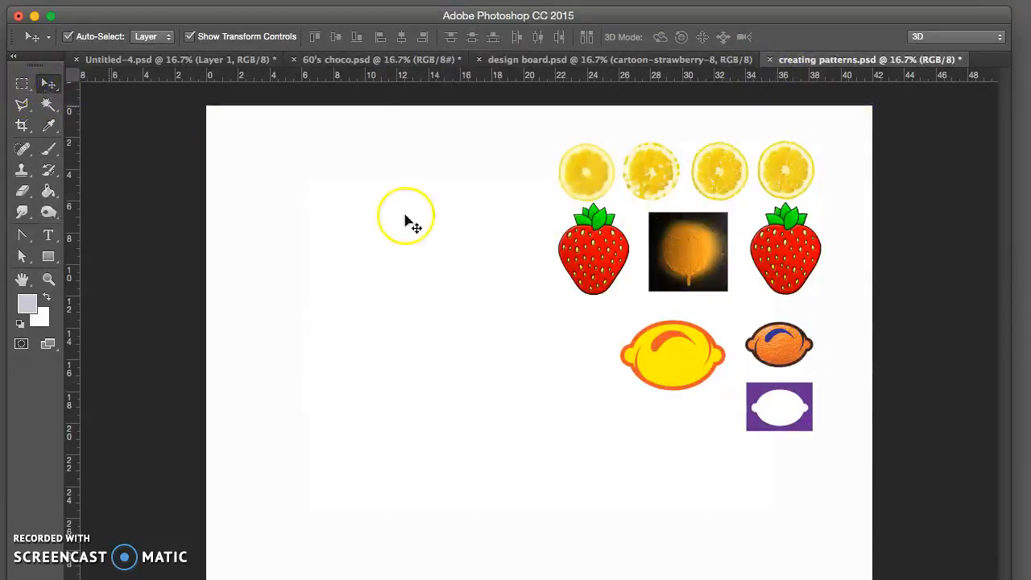
Step: Shift the strawberry below the first lemon slice and the orange spray image slightly within the fruit collection
click(587, 281)
mouse_move(602, 280)
mouse_down()
mouse_move(572, 289)
mouse_move(596, 284)
mouse_up()
click(647, 331)
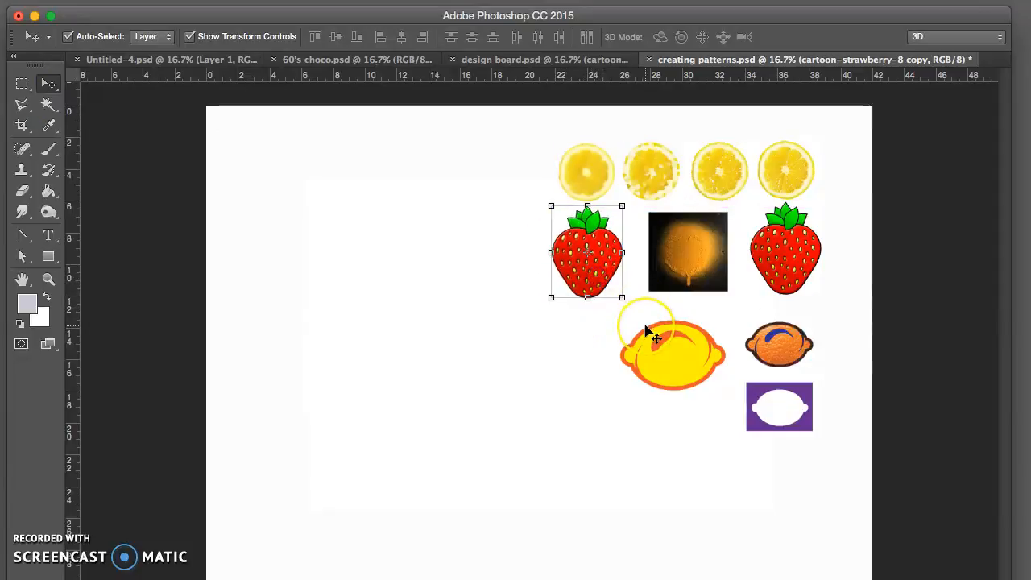
click(614, 348)
click(600, 352)
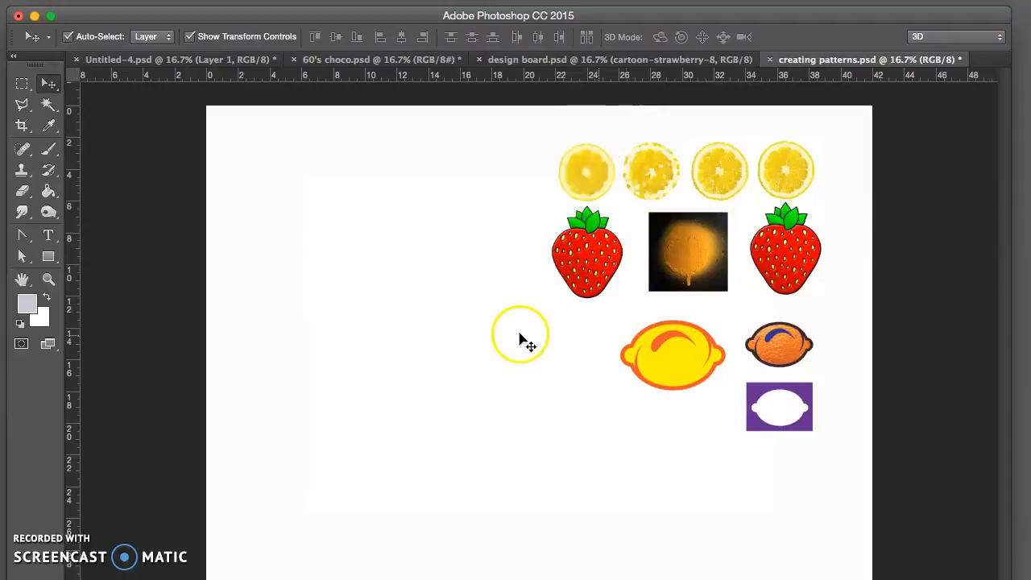
drag(700, 287, 707, 291)
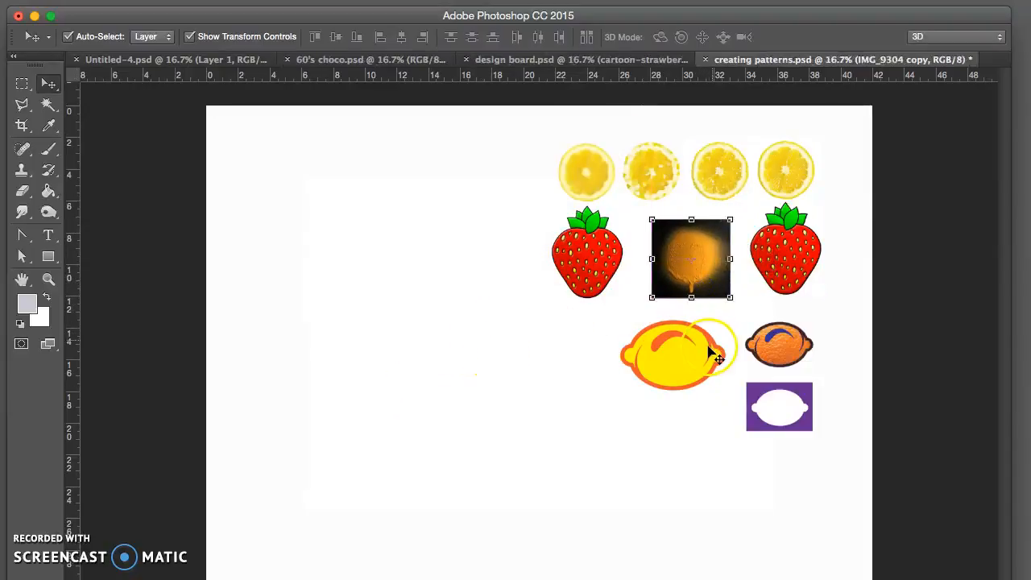
Step: Inspect the lemon drawings, the other strawberry and the last lemon slice one by one, including the slice's transform settings
click(792, 355)
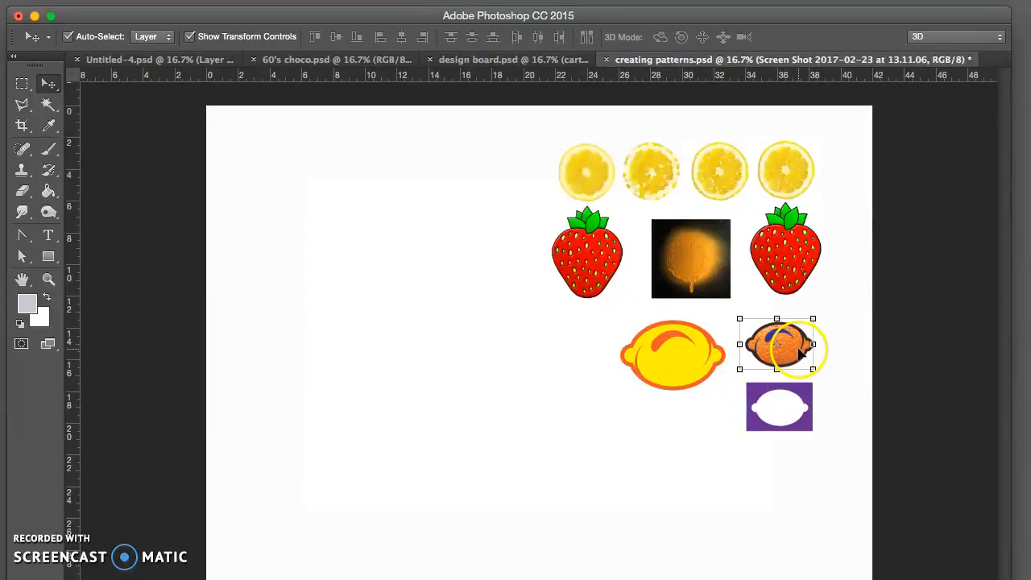
click(801, 406)
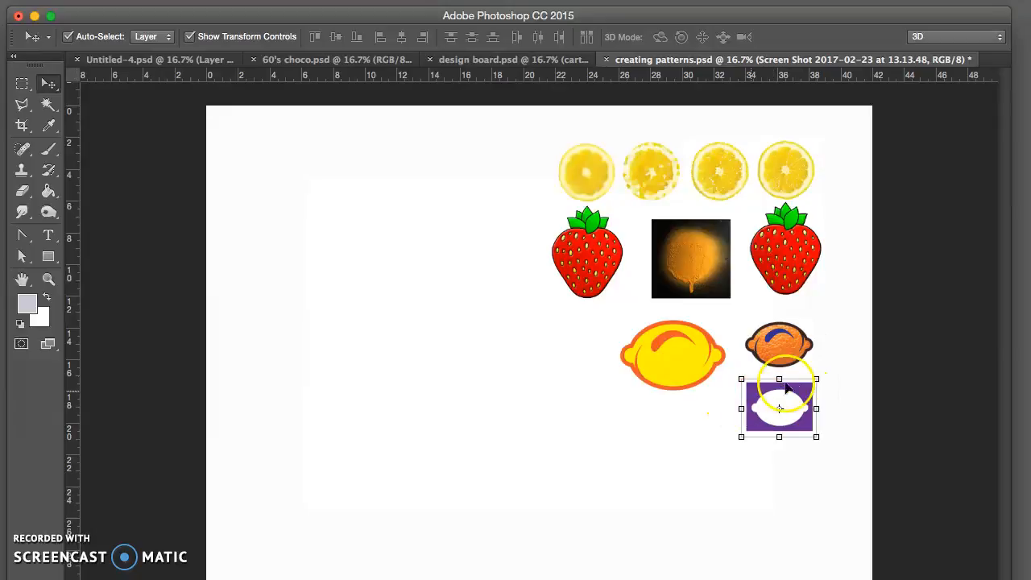
click(686, 373)
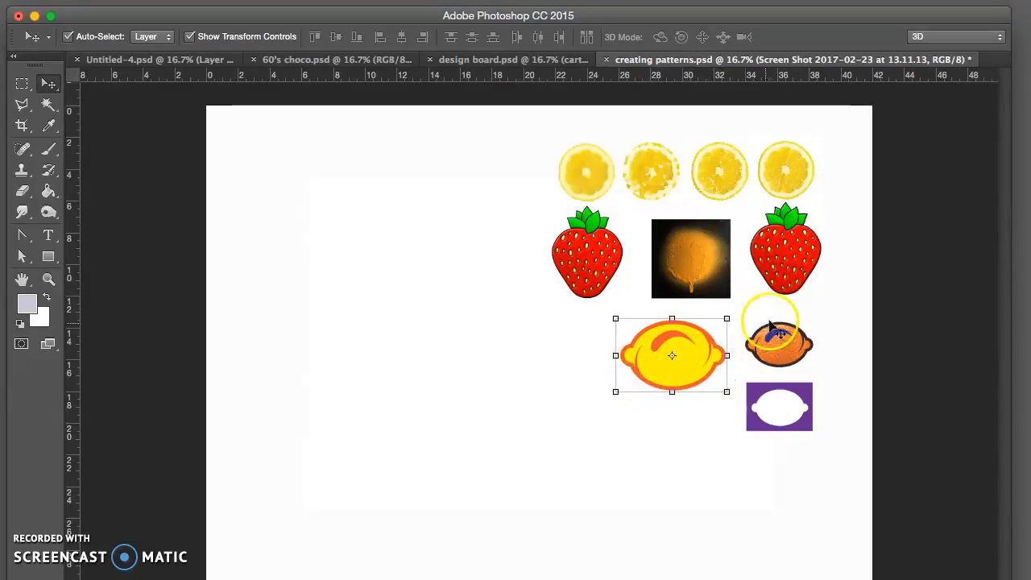
click(797, 268)
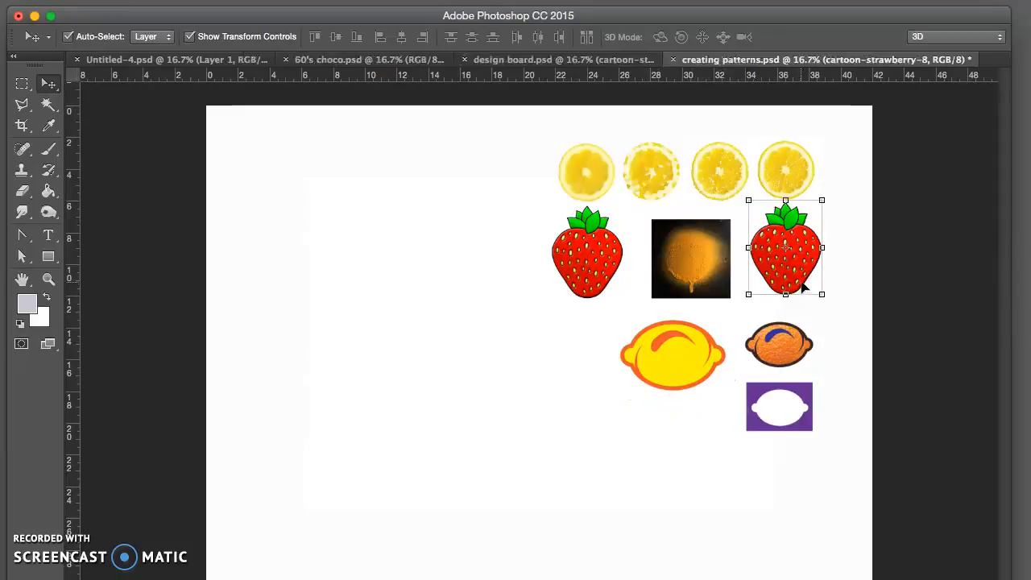
click(796, 174)
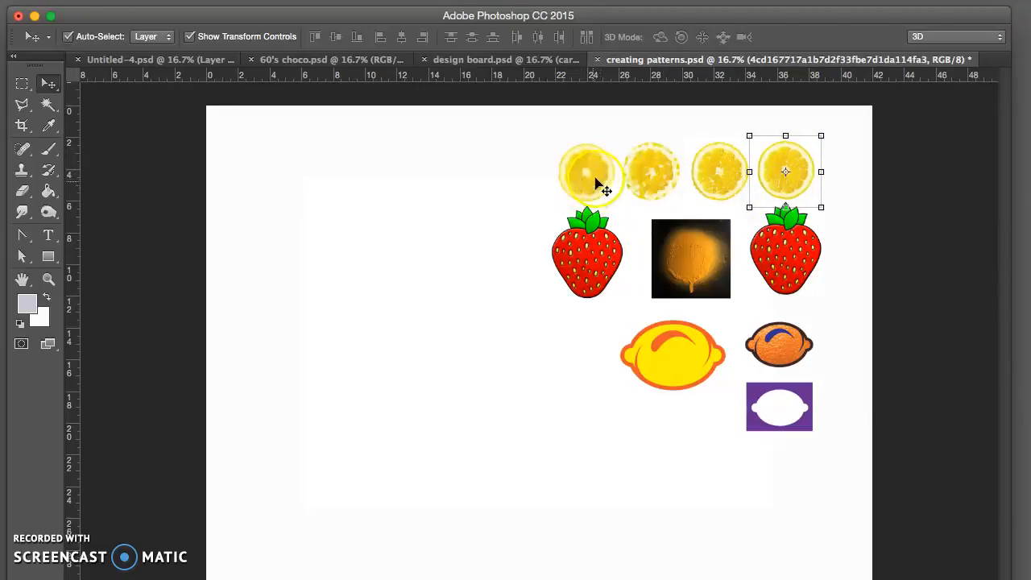
key(super+t)
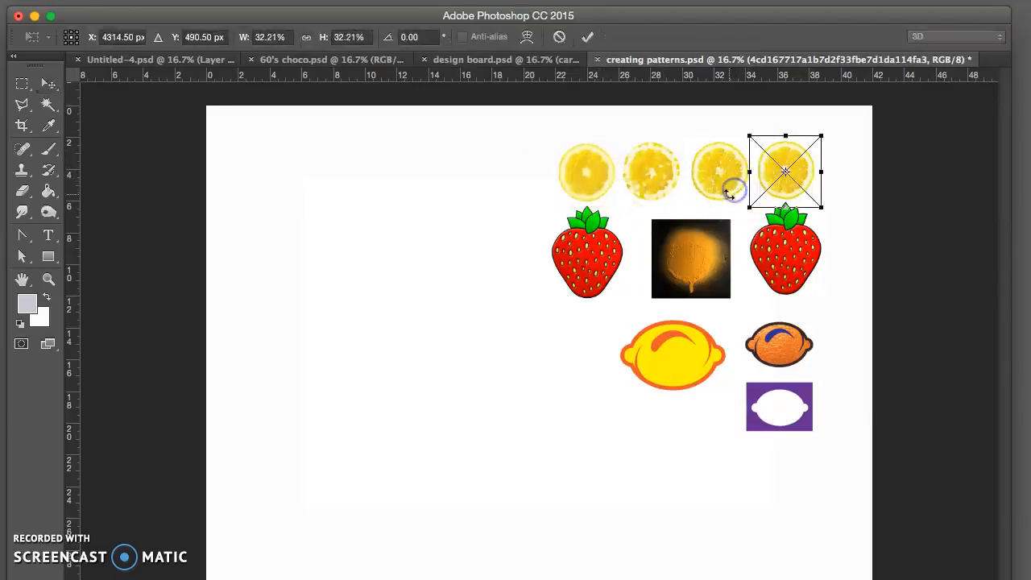
click(587, 36)
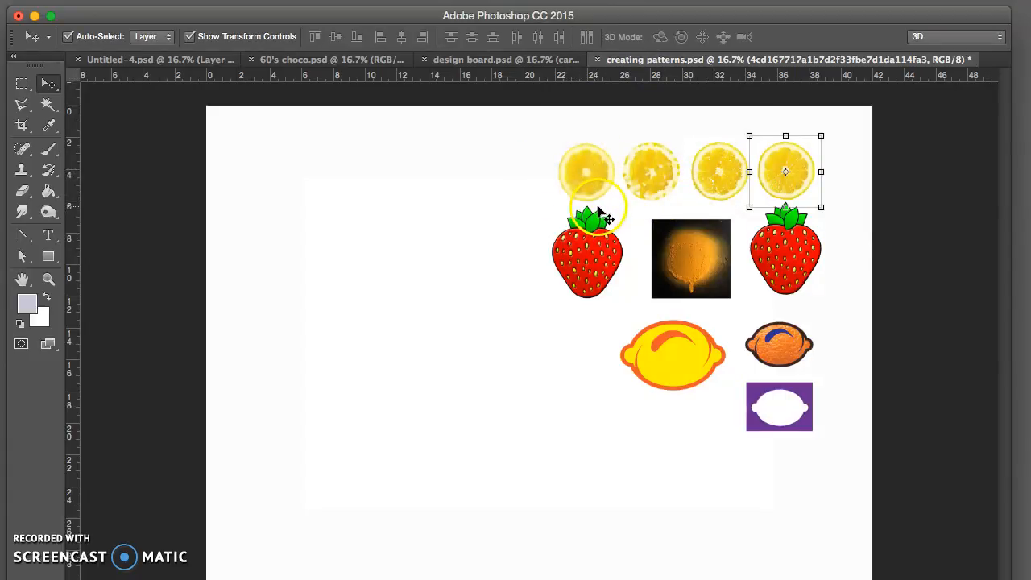
Step: Move the strawberry copy into the blank area of the canvas, away from the other fruit, and show the layers list
click(601, 278)
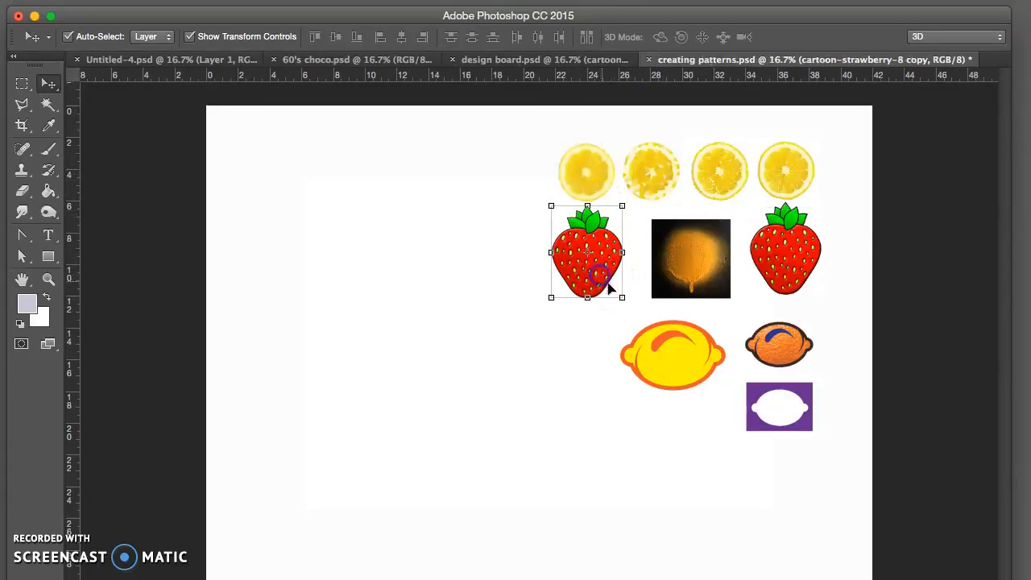
drag(591, 276, 419, 246)
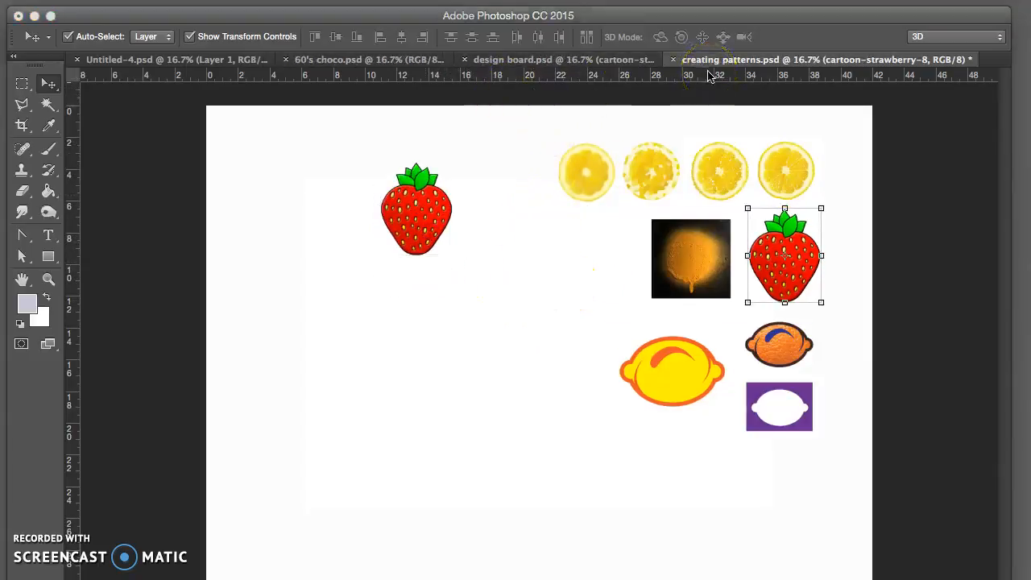
key(F7)
drag(427, 237, 439, 276)
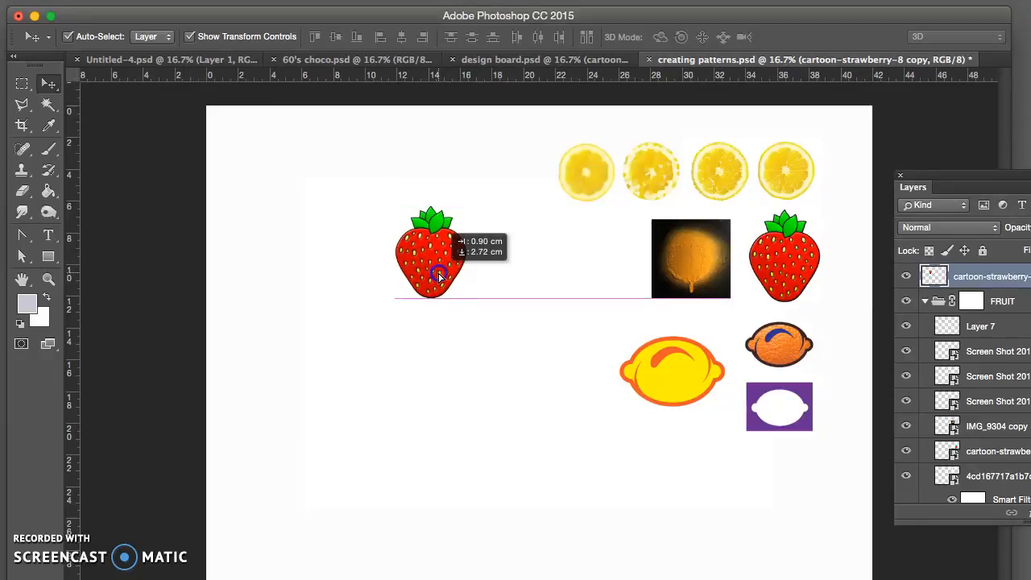
drag(440, 276, 669, 291)
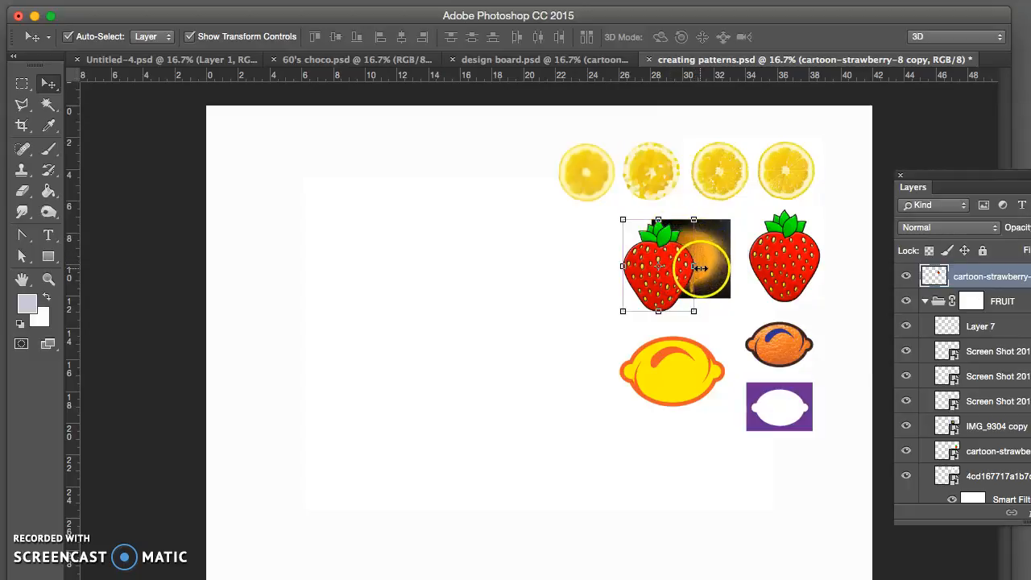
drag(671, 276, 427, 274)
mouse_move(794, 269)
mouse_down()
mouse_move(749, 271)
mouse_move(800, 218)
mouse_move(815, 223)
mouse_move(803, 271)
mouse_move(794, 266)
mouse_up()
drag(472, 281, 430, 270)
click(488, 253)
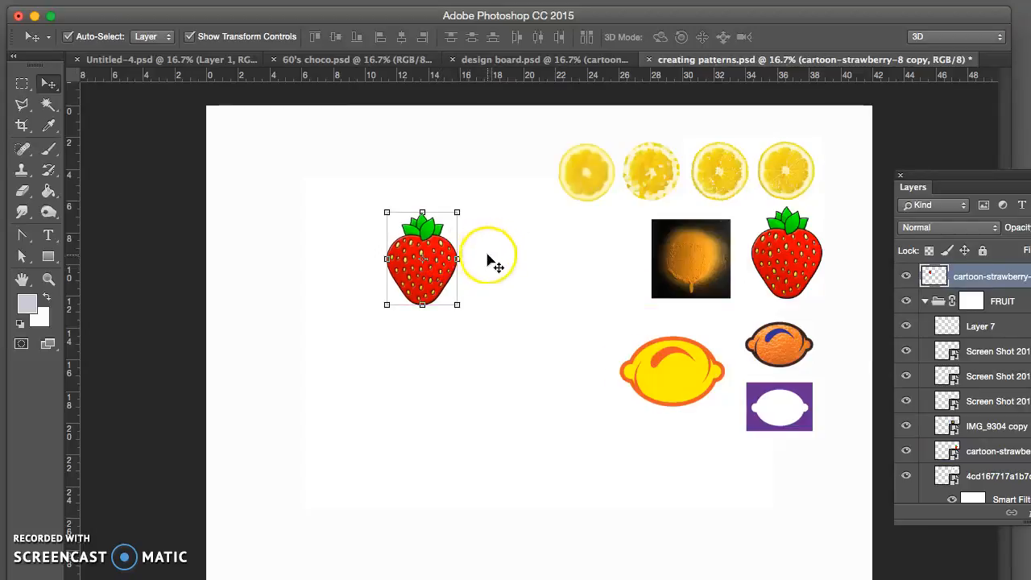
Step: Hide the white Layer 0 background and deselect the strawberry copy
drag(895, 190, 735, 108)
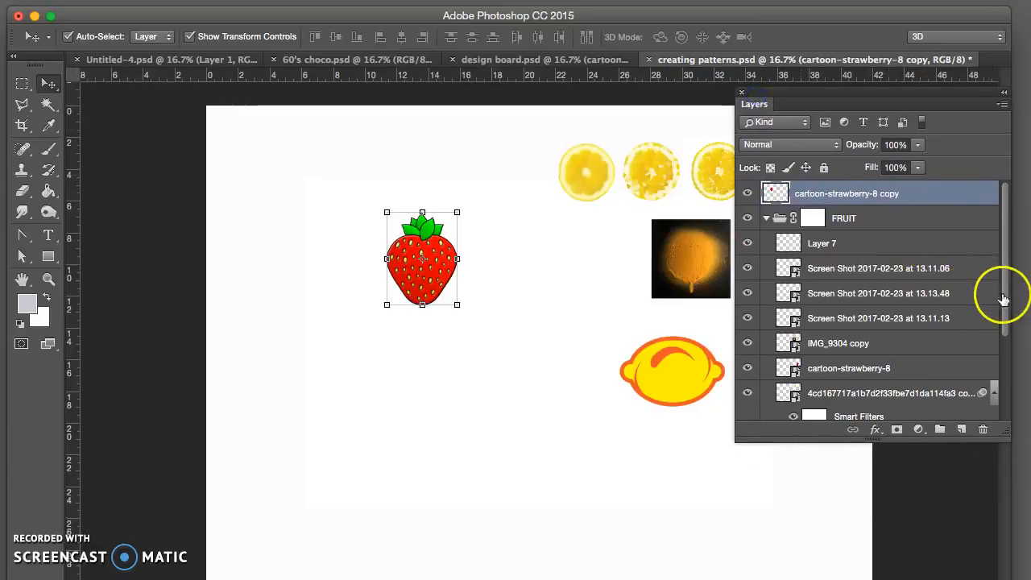
drag(1001, 292, 1010, 320)
click(747, 407)
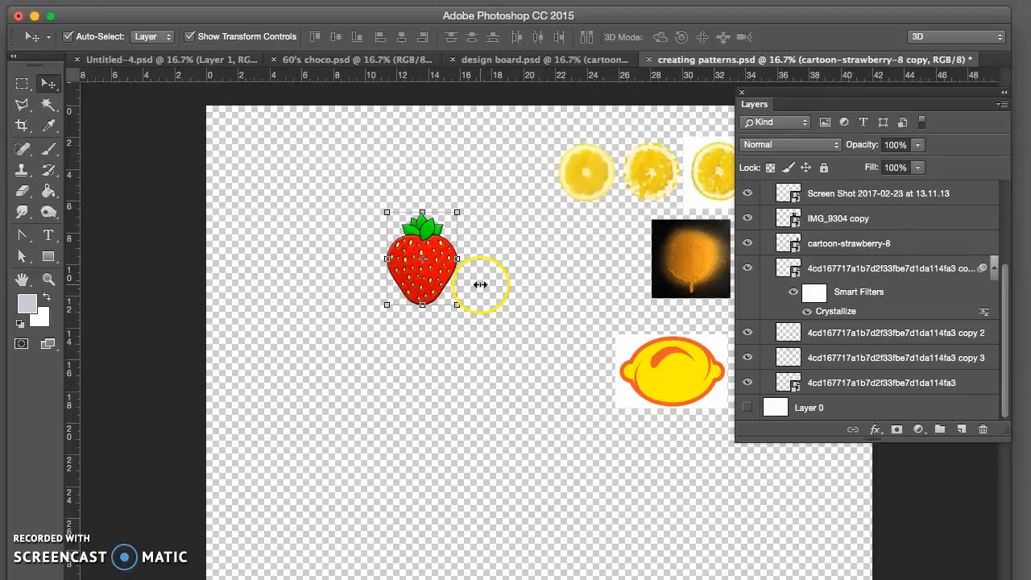
click(481, 291)
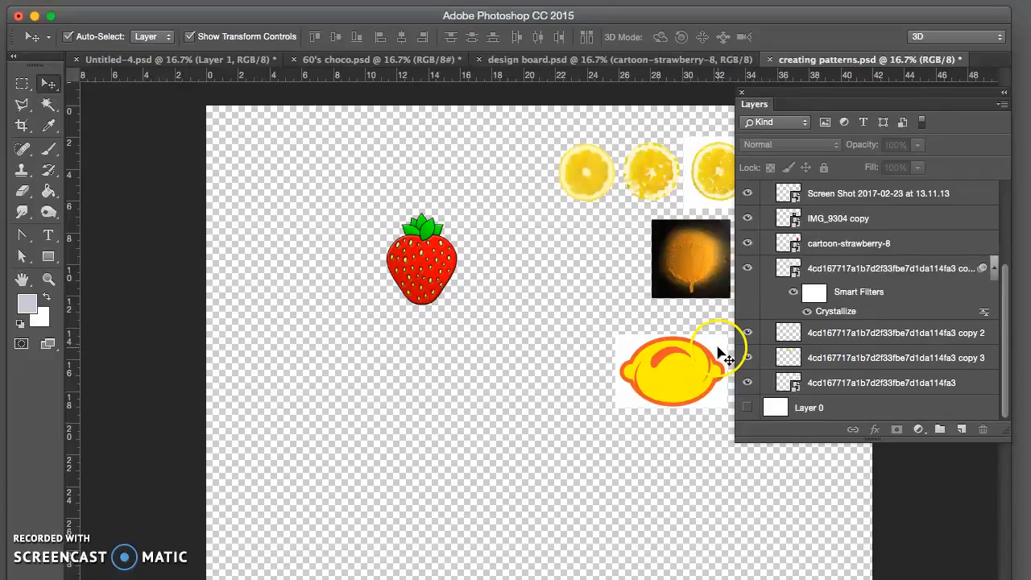
Step: Define a pattern with the default name from a rectangular selection closely surrounding the isolated strawberry, and clear the selection
drag(792, 99, 875, 106)
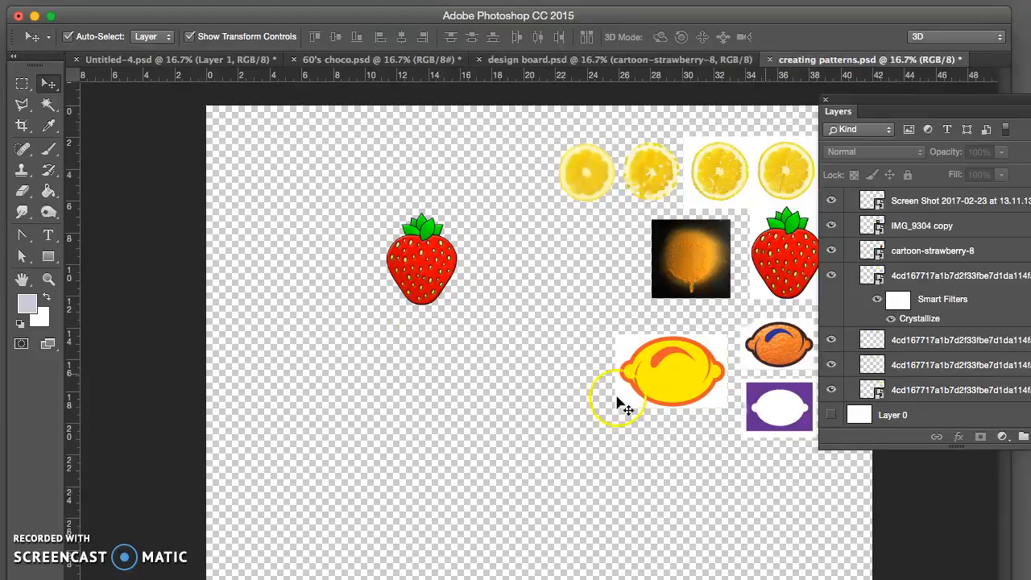
click(22, 83)
drag(376, 209, 466, 310)
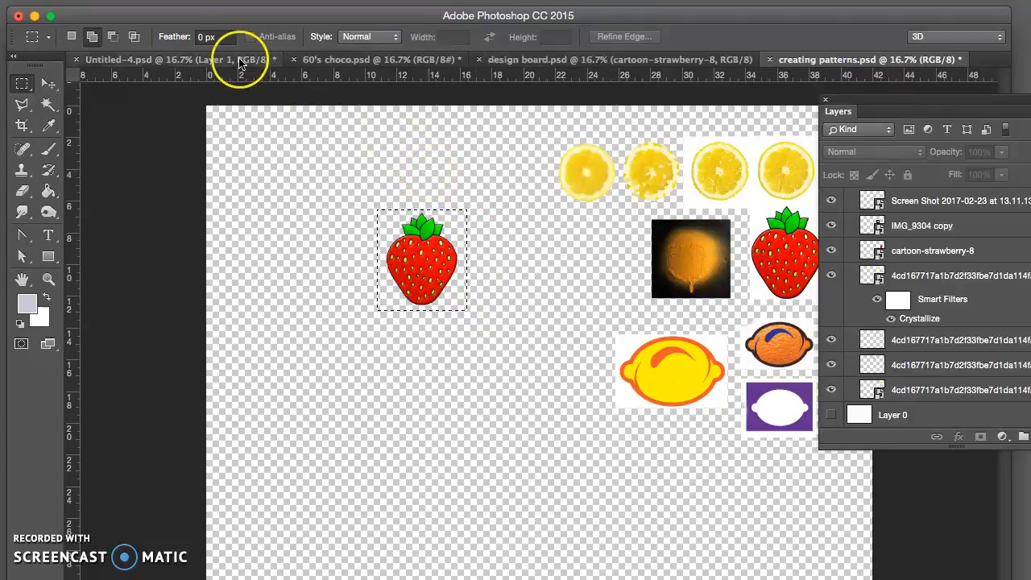
click(182, 0)
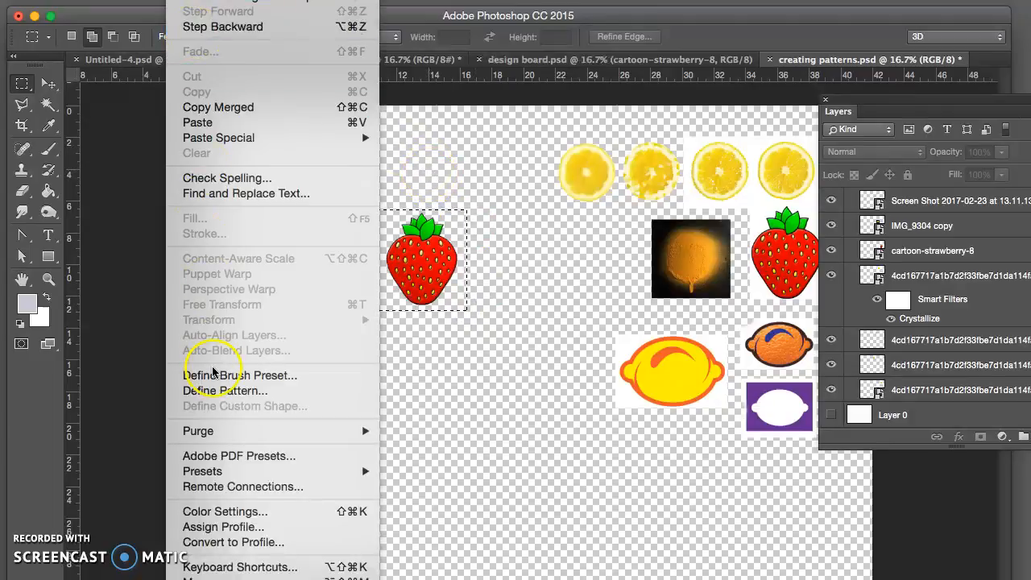
click(212, 391)
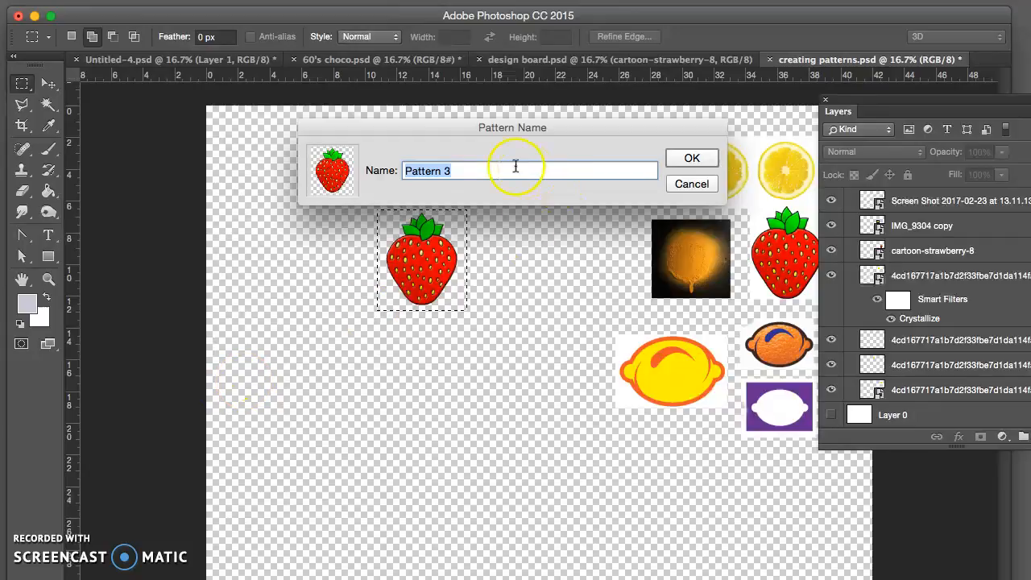
click(694, 158)
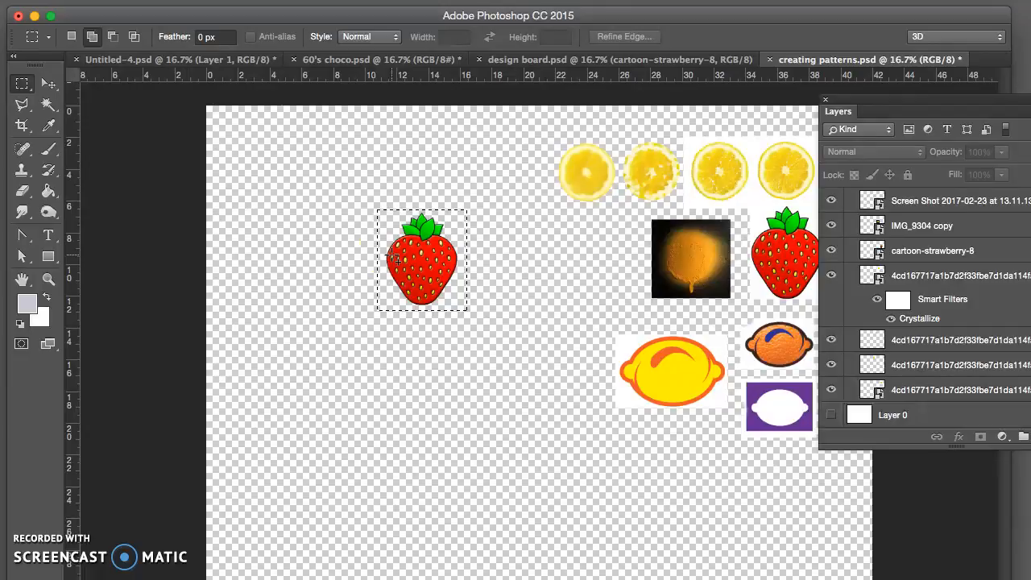
click(49, 84)
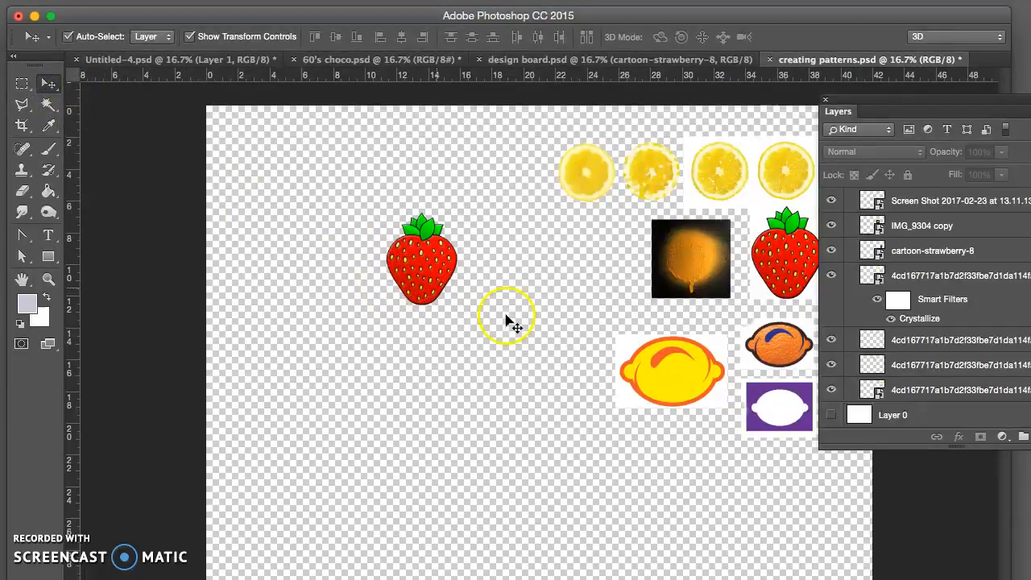
Step: Make Layer 0 visible again and collapse the FRUIT group
click(831, 415)
drag(888, 104, 805, 110)
drag(976, 296, 975, 156)
click(735, 227)
Step: Lock the FRUIT group and hide it from the canvas
click(857, 228)
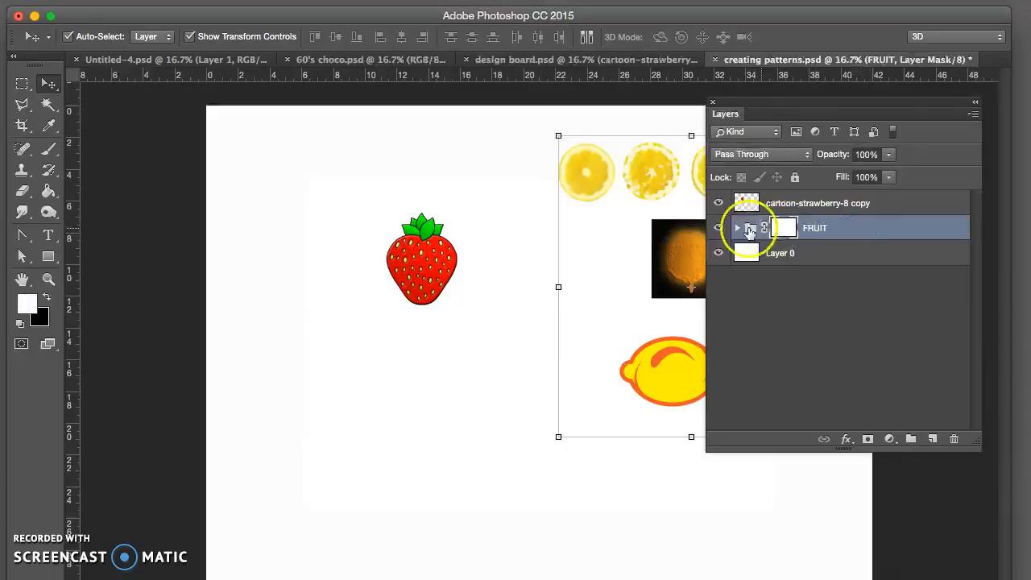
click(718, 227)
click(718, 228)
click(794, 176)
click(719, 228)
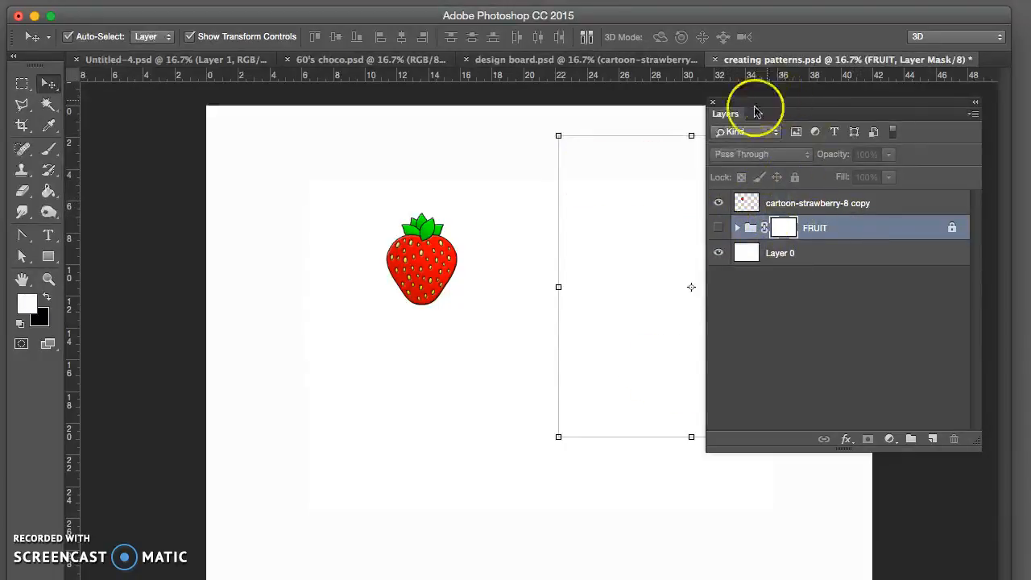
Step: Lock Layer 0 and make the cartoon-strawberry-8 copy layer active
click(521, 264)
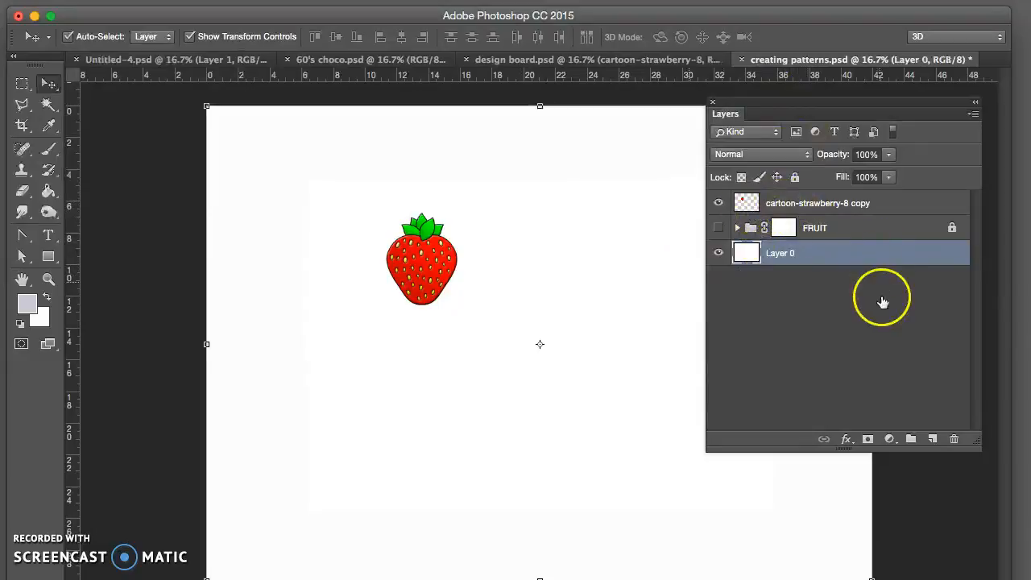
click(888, 255)
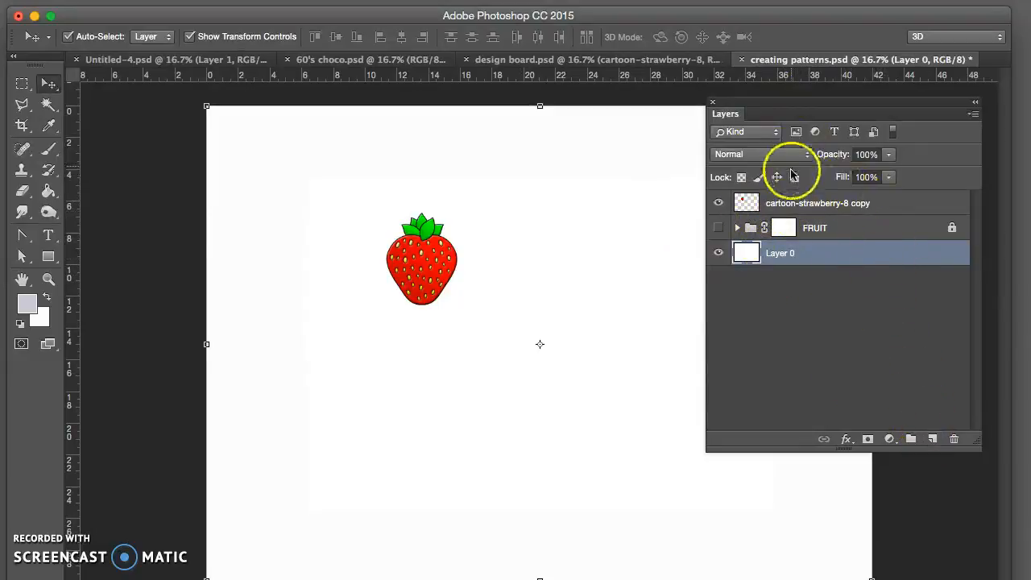
click(794, 177)
click(902, 202)
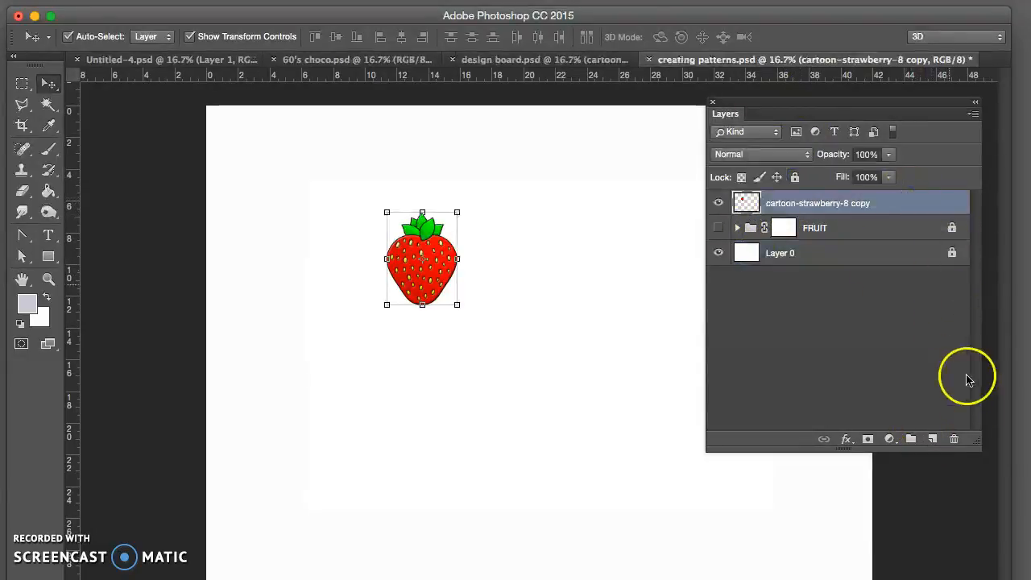
Step: Add a new empty layer above cartoon-strawberry-8 copy and move the single strawberry to the canvas's upper-right corner
drag(787, 101, 816, 94)
click(962, 433)
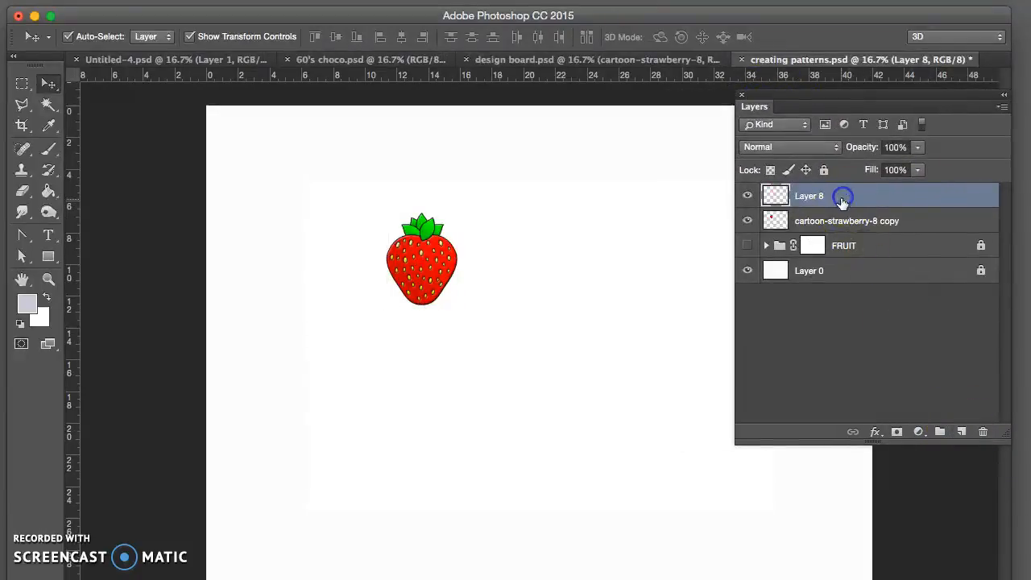
drag(794, 101, 827, 102)
click(437, 265)
drag(441, 281, 745, 234)
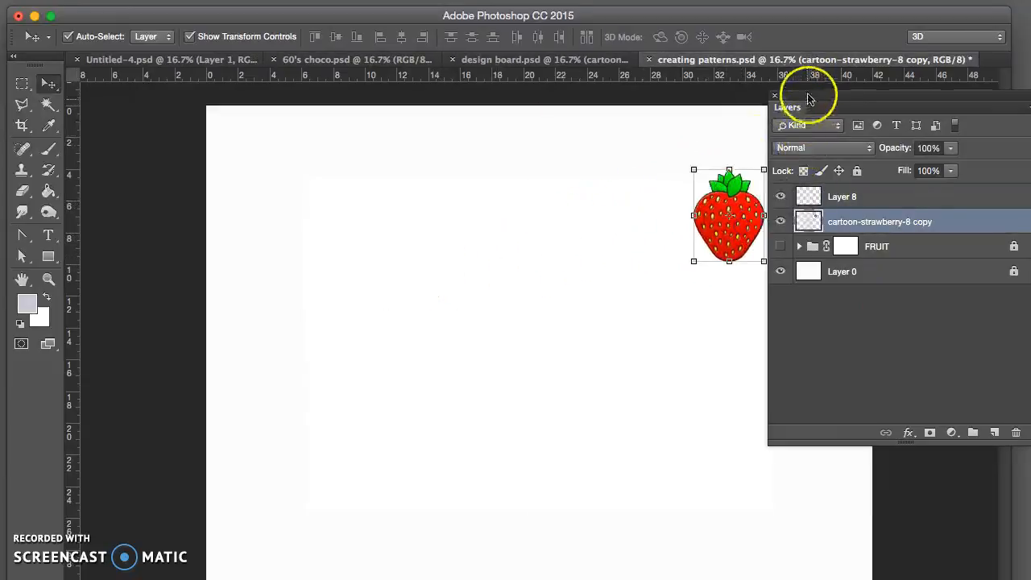
drag(806, 92, 836, 106)
drag(741, 228, 776, 194)
drag(832, 115, 855, 115)
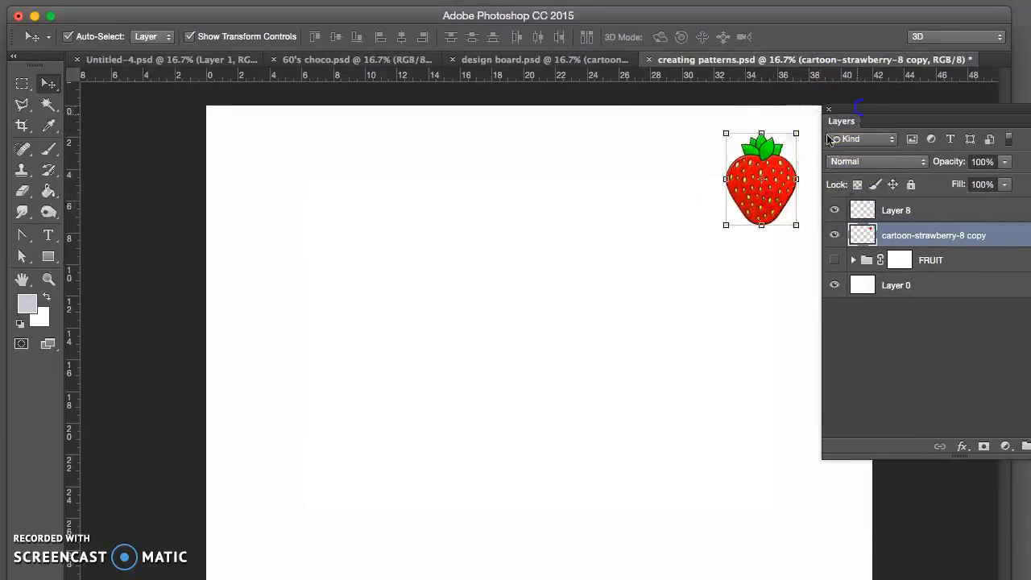
click(110, 216)
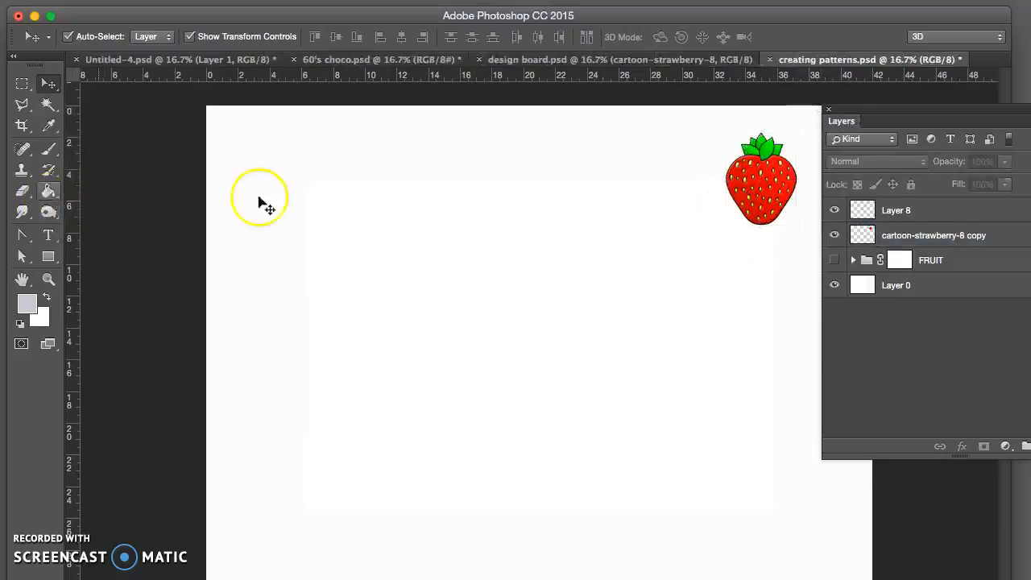
Step: Make Layer 8 active and set the Paint Bucket's fill source to Foreground
click(856, 208)
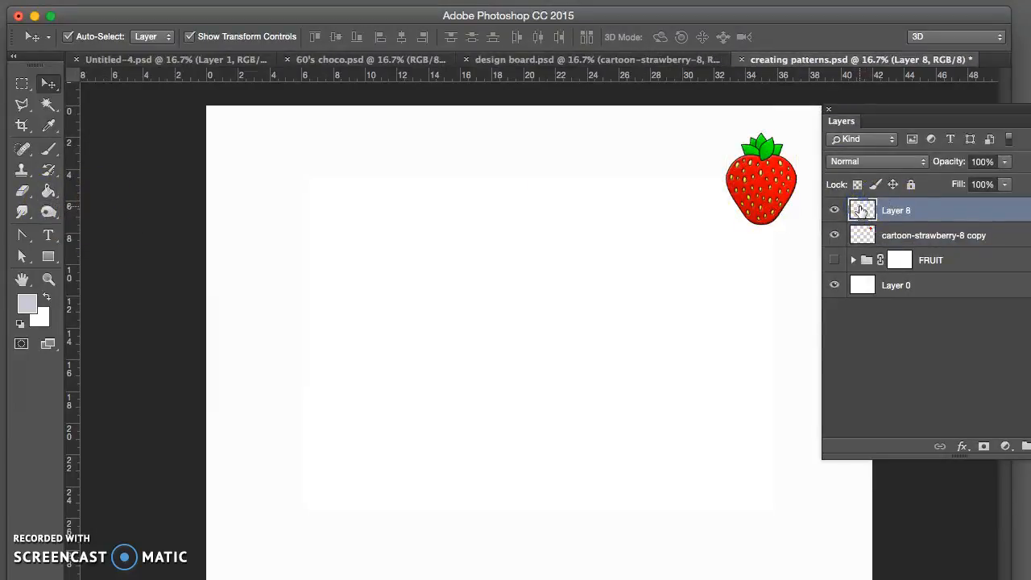
click(48, 192)
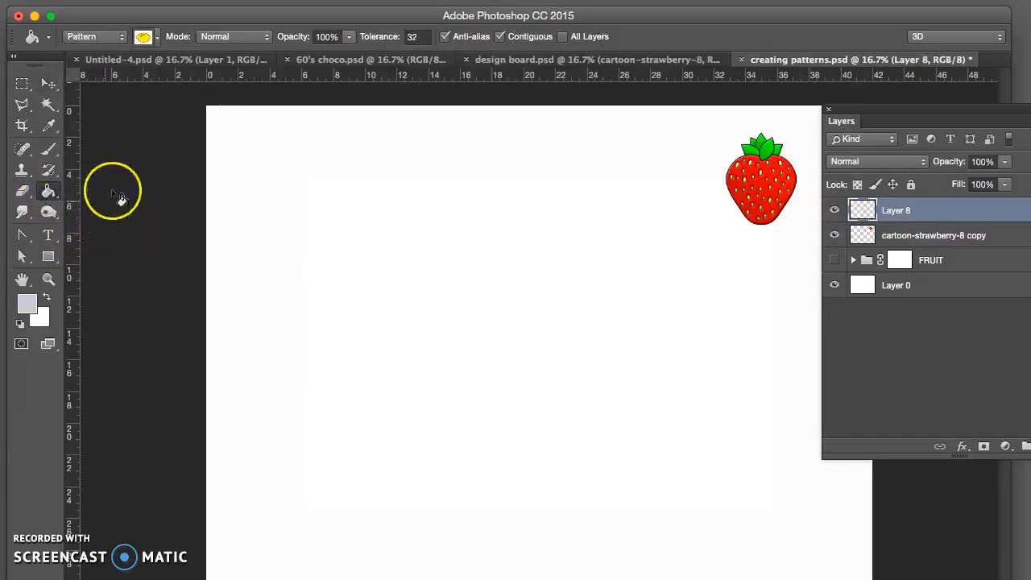
click(157, 38)
click(158, 42)
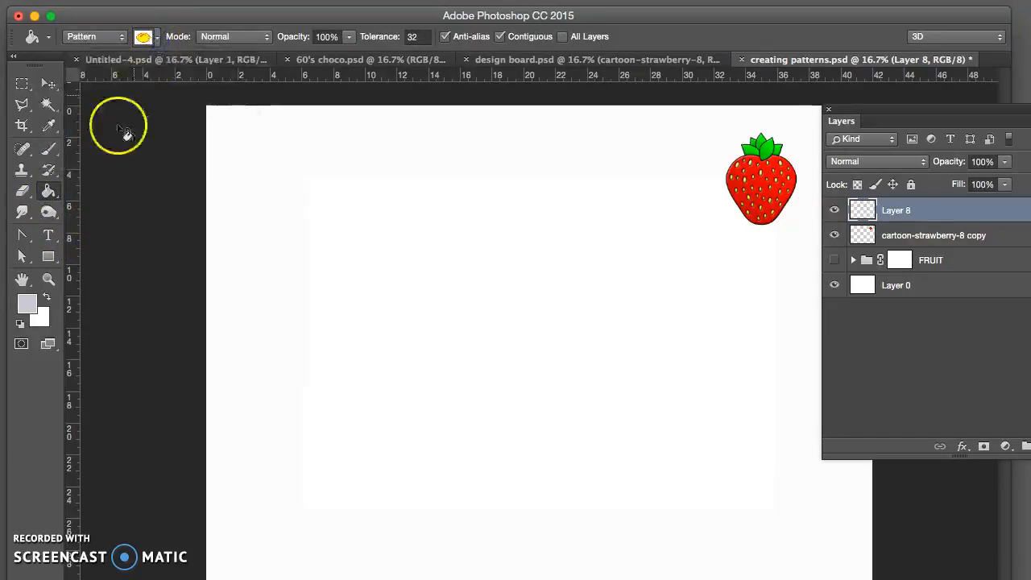
click(95, 37)
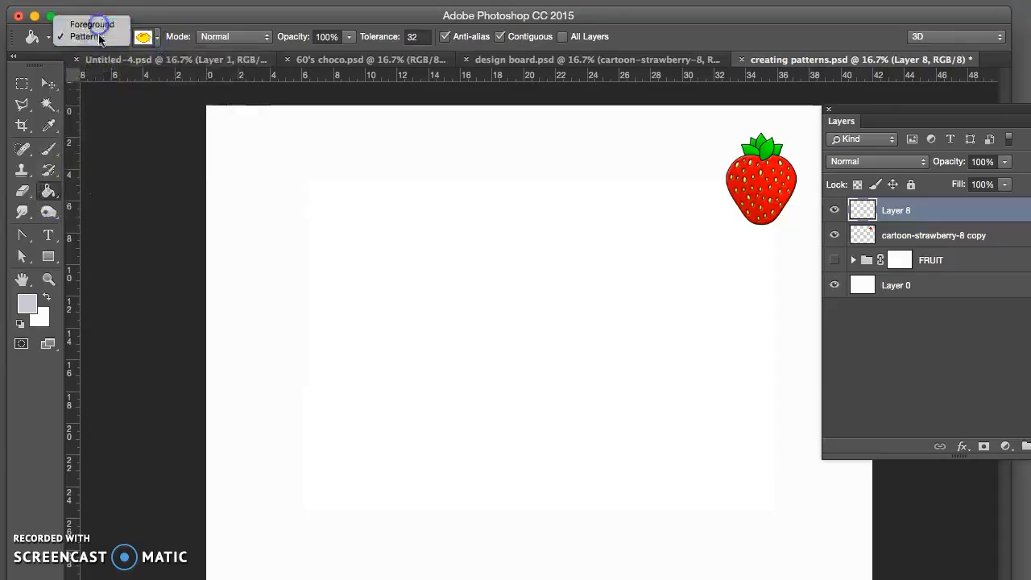
click(98, 29)
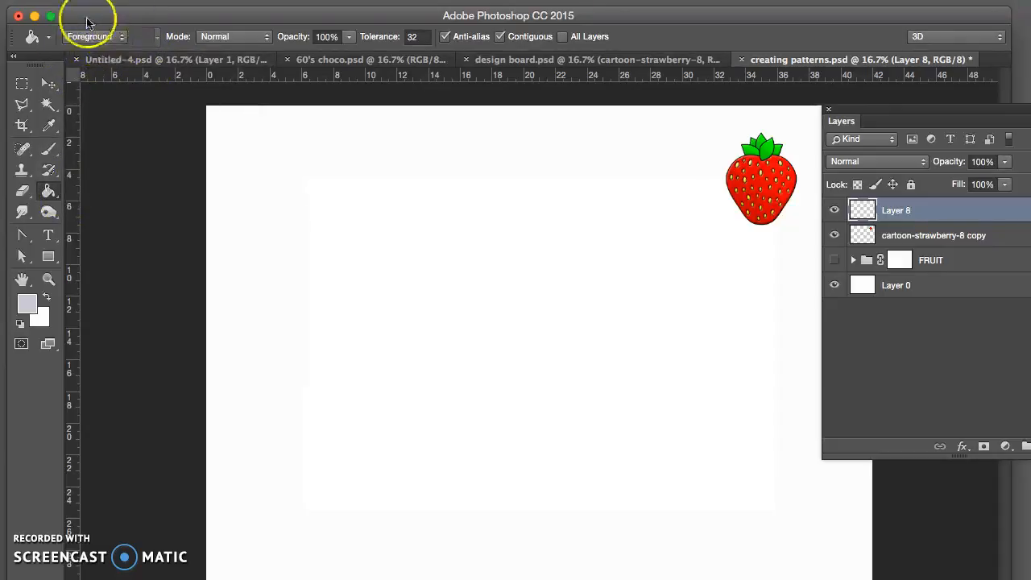
Step: Set the foreground color to purple 7542d9, try it as a fill on Layer 8, and undo that fill
click(27, 308)
click(560, 233)
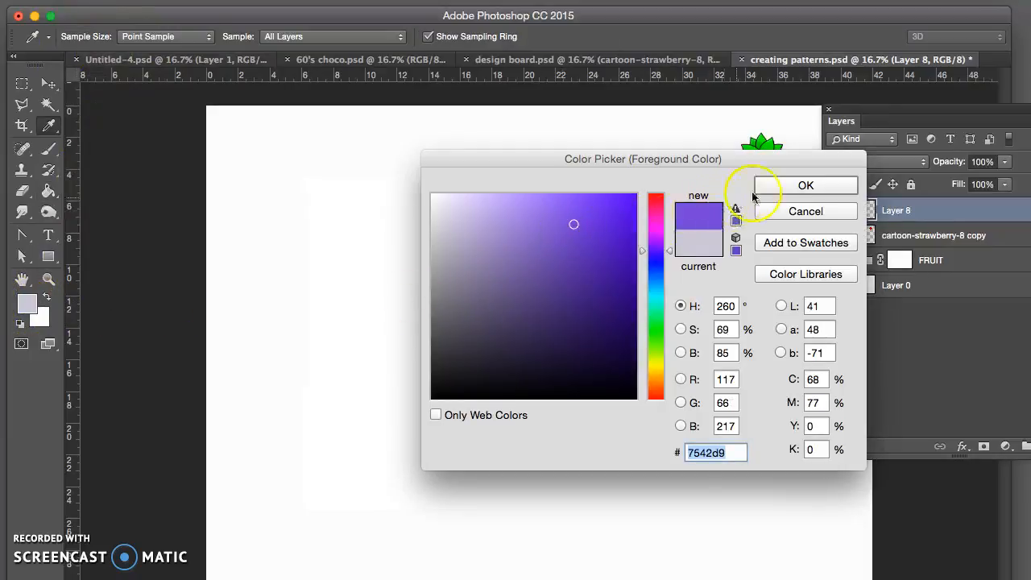
click(765, 186)
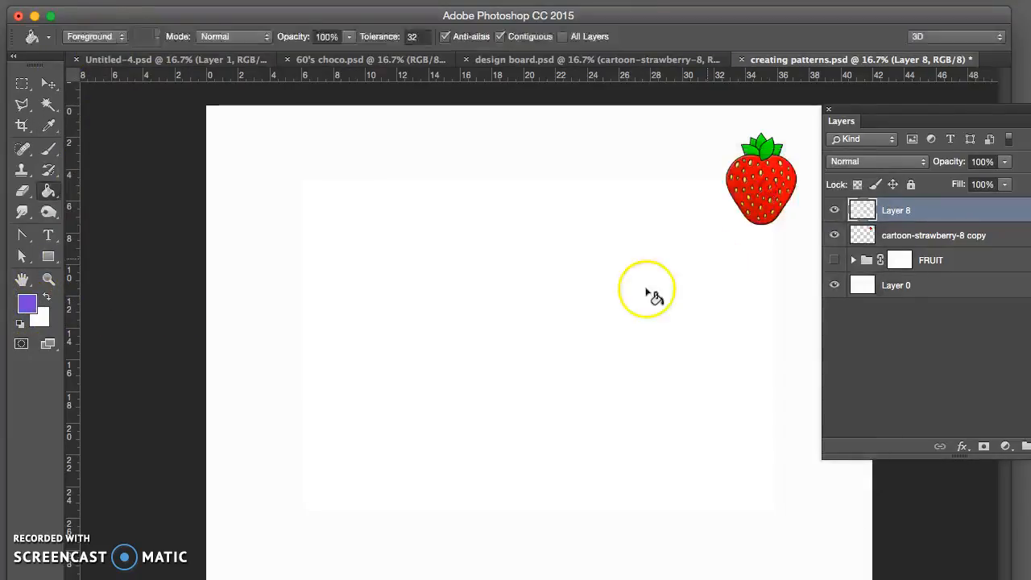
click(338, 270)
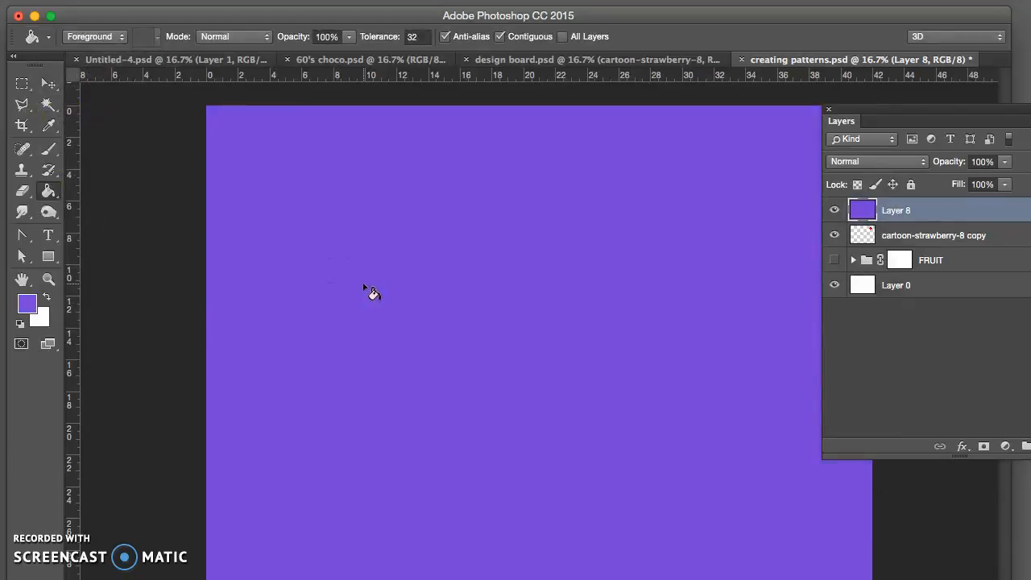
key(super+z)
Step: Fill Layer 8 with the newly defined strawberry pattern, using the Paint Bucket's Pattern source
click(92, 36)
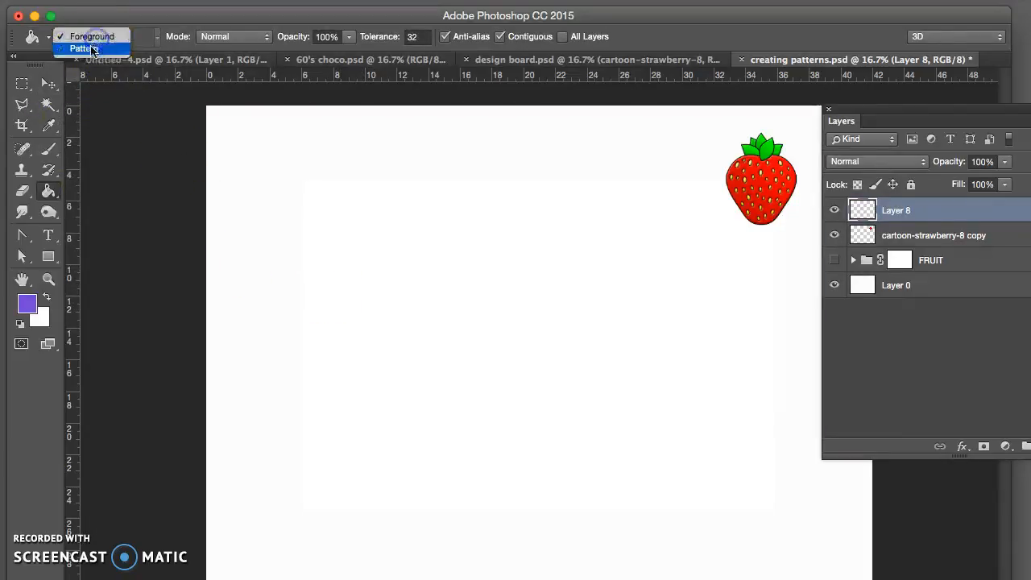
click(92, 49)
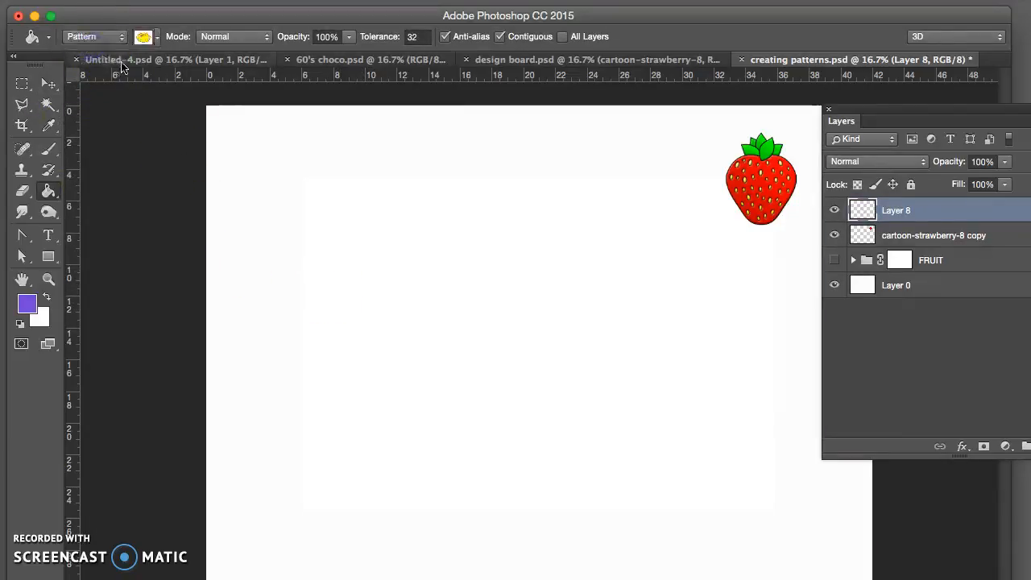
click(158, 37)
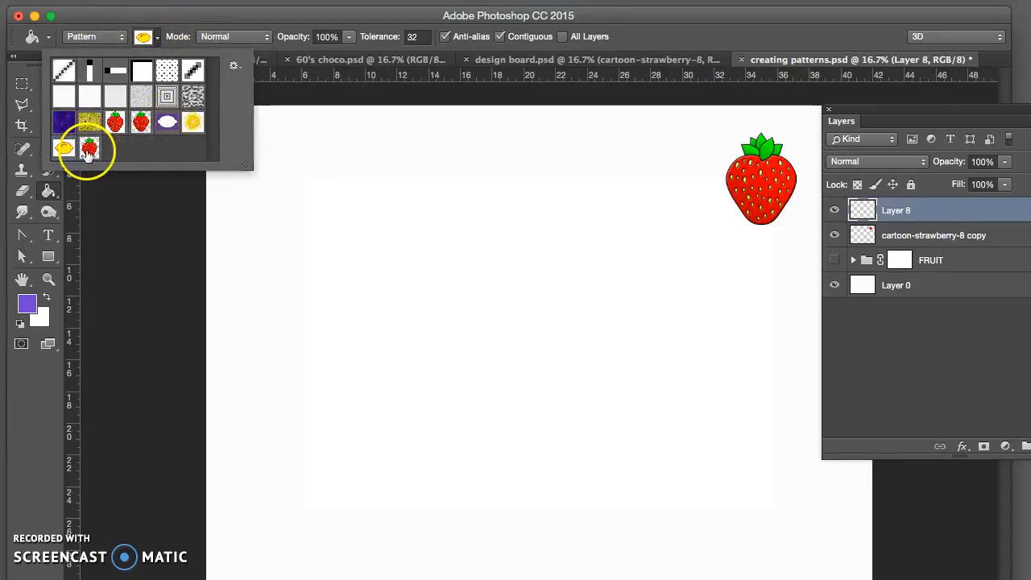
click(88, 149)
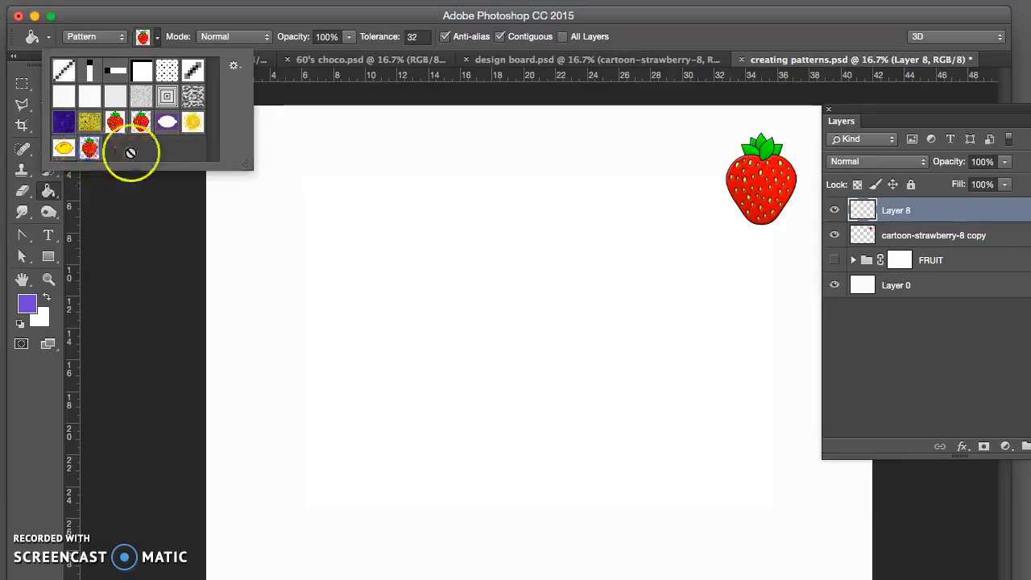
click(300, 197)
click(300, 196)
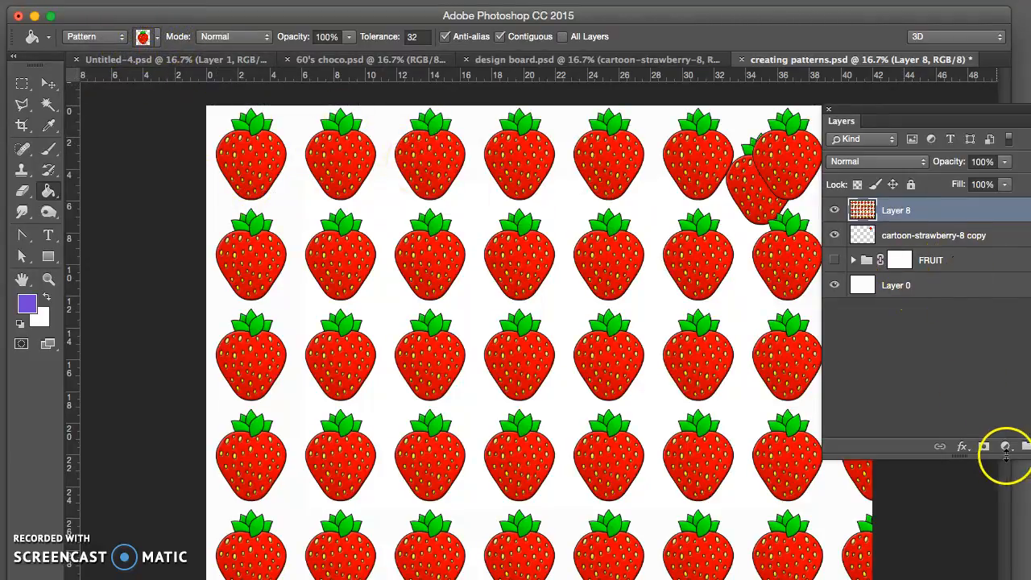
Step: Add a layer filled with the purple foreground color and place it directly above Layer 0, behind the strawberry pattern
drag(931, 112, 851, 107)
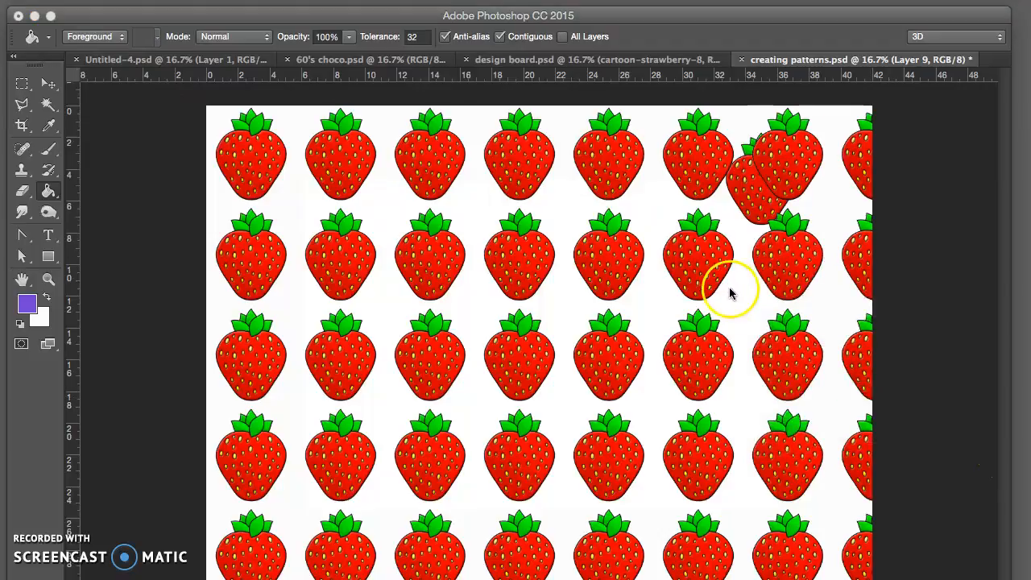
drag(766, 113, 727, 100)
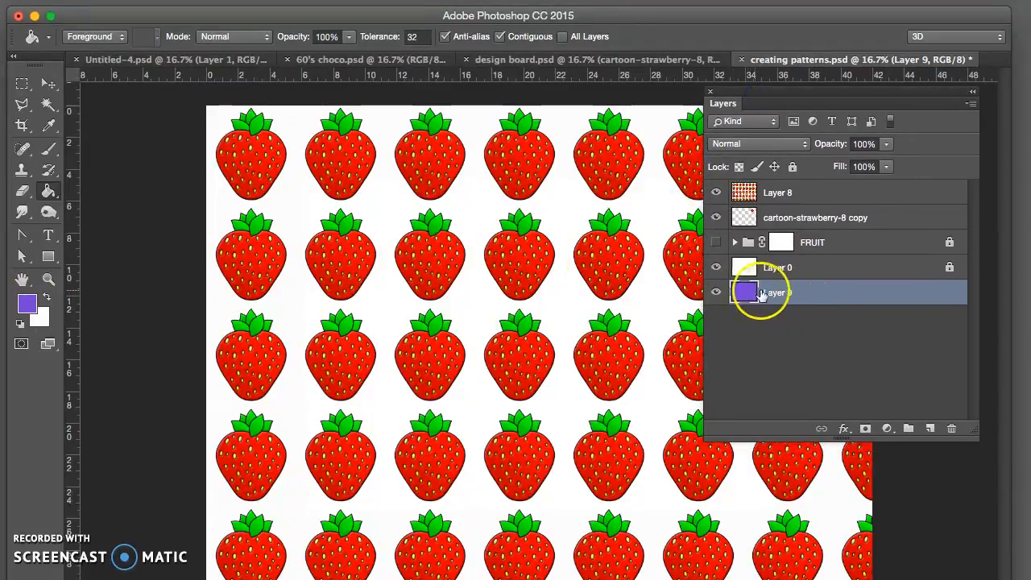
drag(773, 294, 818, 265)
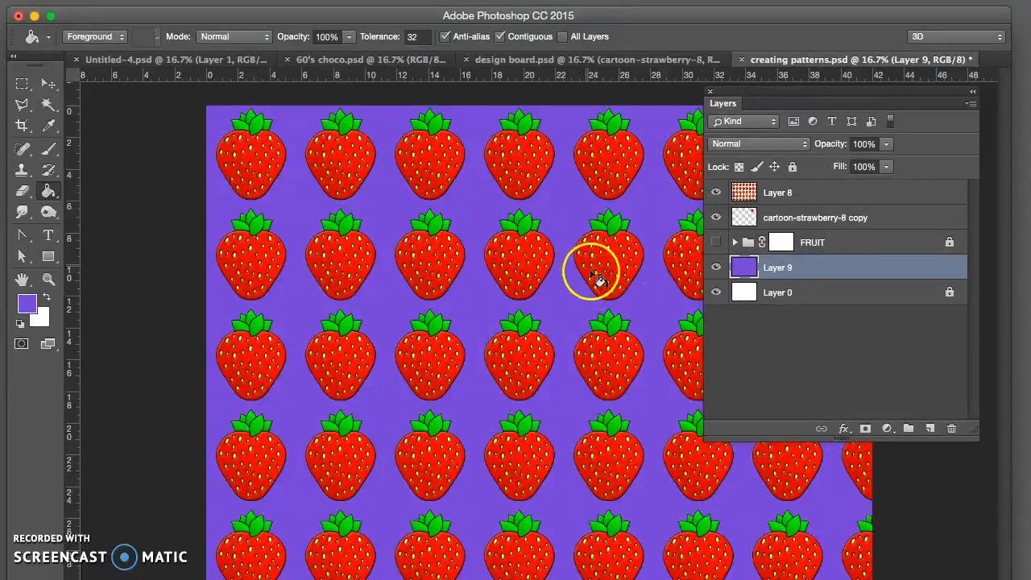
Step: Hide the purple Layer 9 and make Layer 0 active
click(716, 268)
click(777, 292)
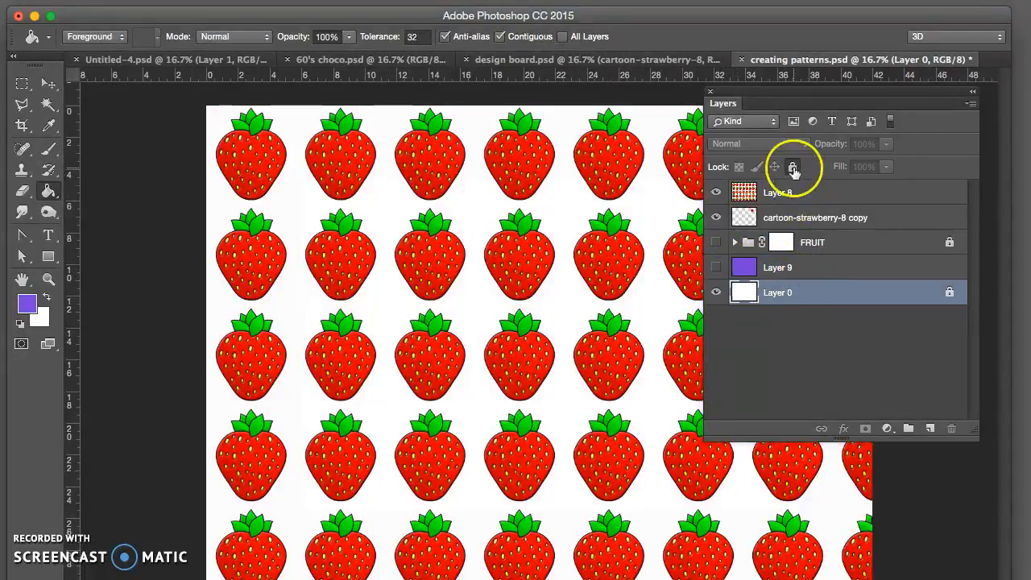
drag(770, 95, 802, 91)
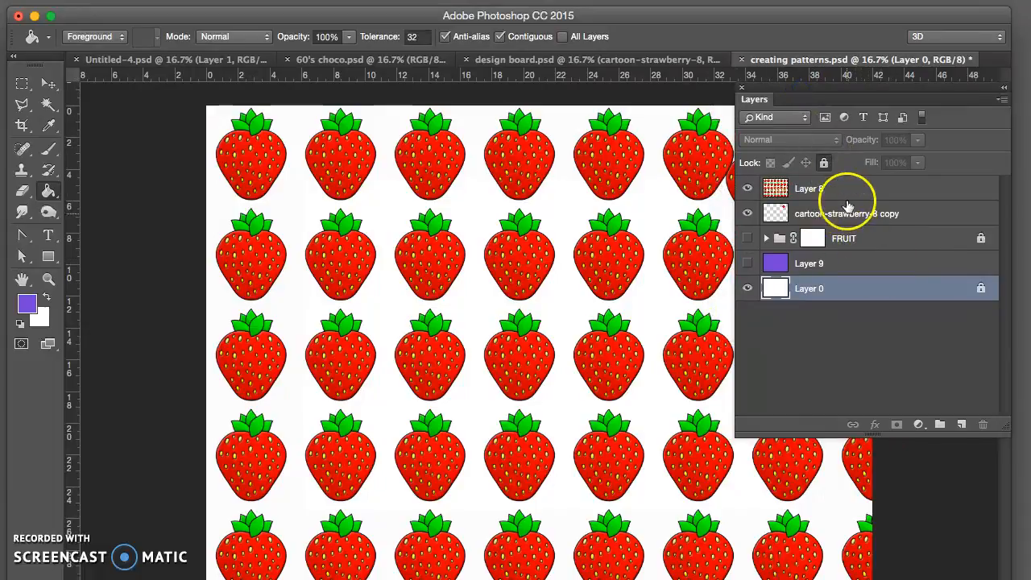
Step: Delete the pattern-filled Layer 8 and add a new empty layer at the top of the stack
click(849, 191)
drag(876, 189, 984, 425)
click(961, 425)
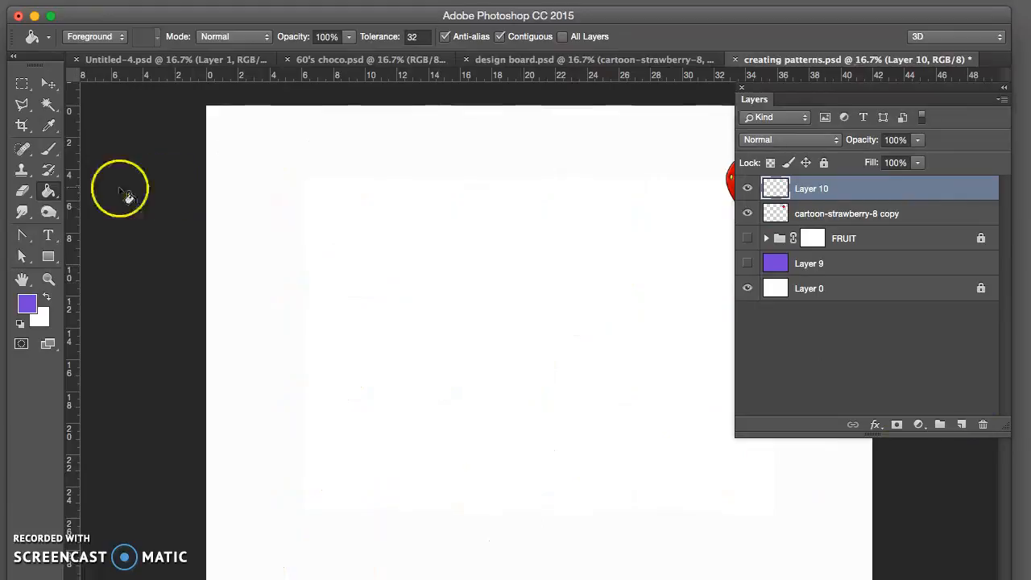
Step: Select a tall rectangular area on the canvas and fill it with the strawberry pattern on Layer 10
click(24, 87)
drag(336, 180, 492, 464)
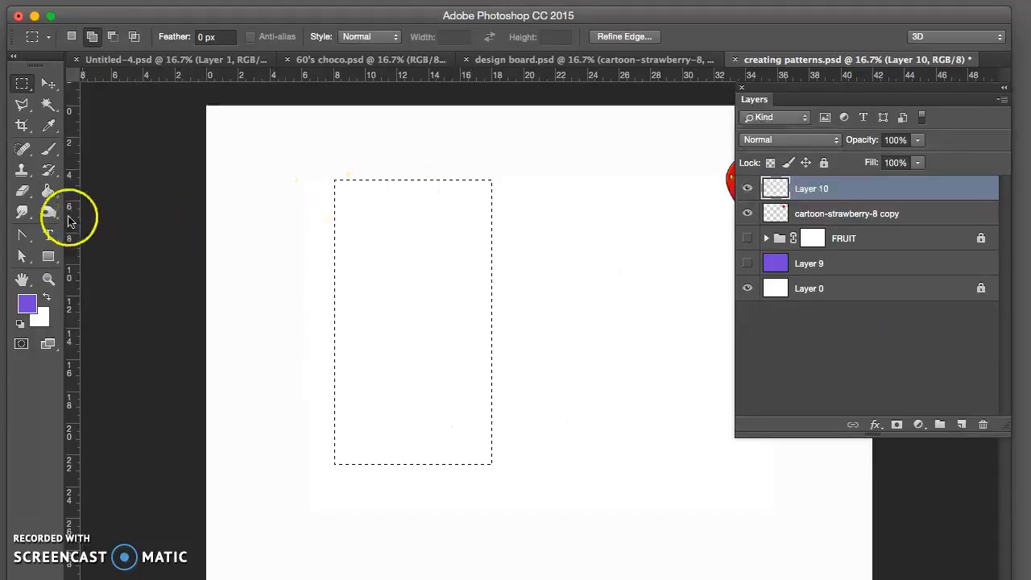
click(49, 192)
click(95, 39)
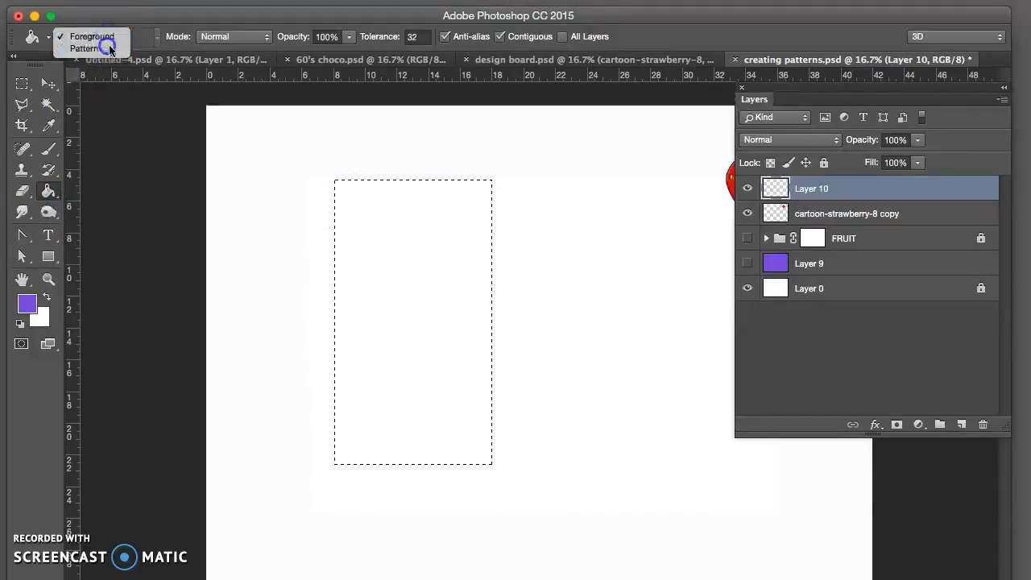
click(108, 49)
click(144, 38)
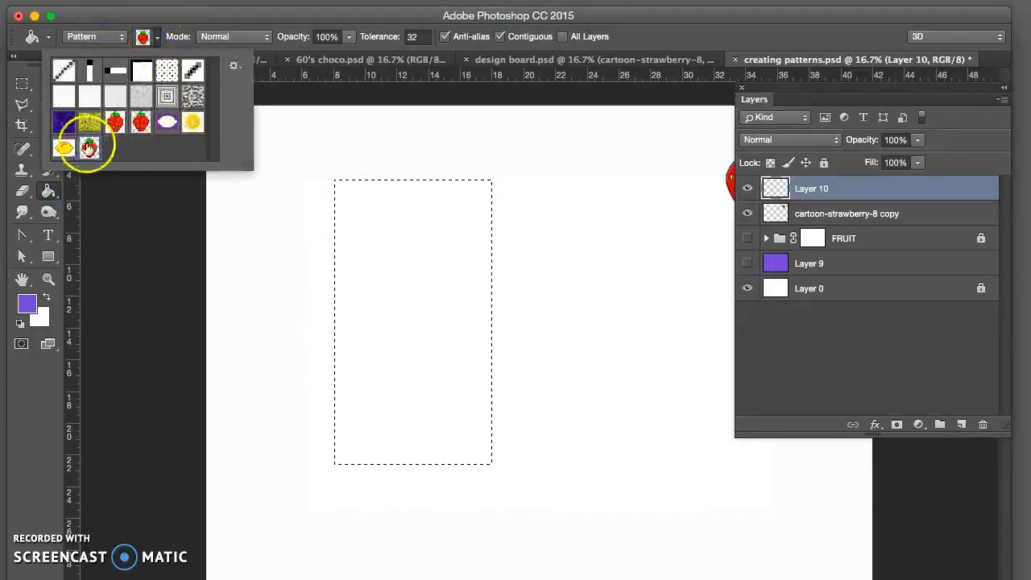
click(400, 246)
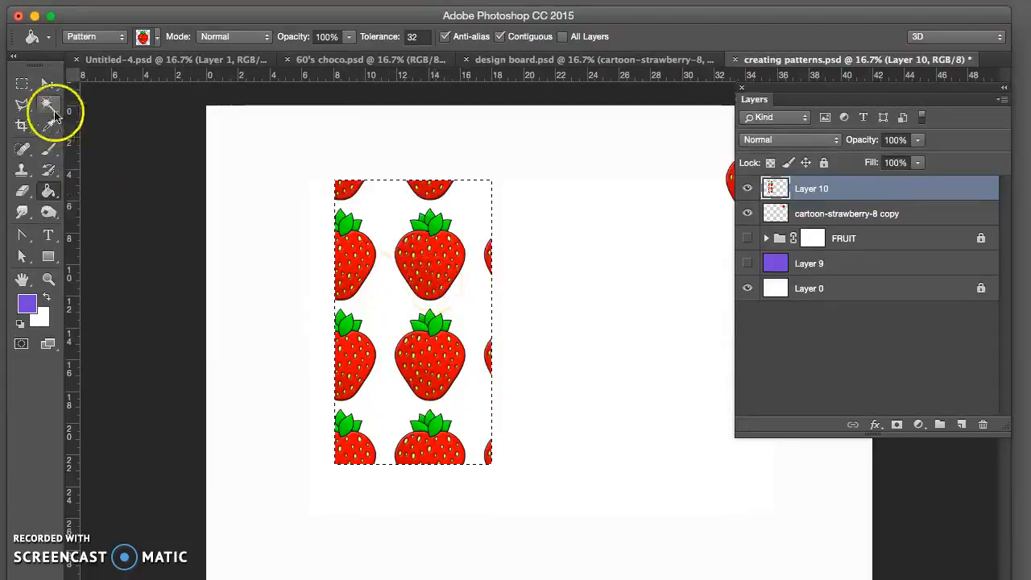
Step: Try scaling the pattern-filled rectangle down to about 65% of its size, and undo the scaling
click(48, 84)
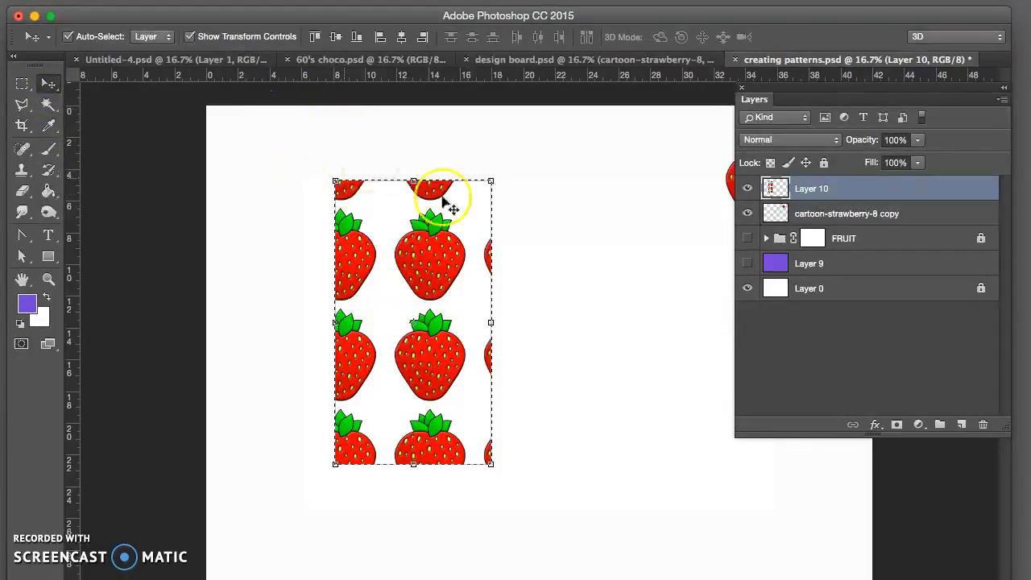
drag(491, 180, 436, 280)
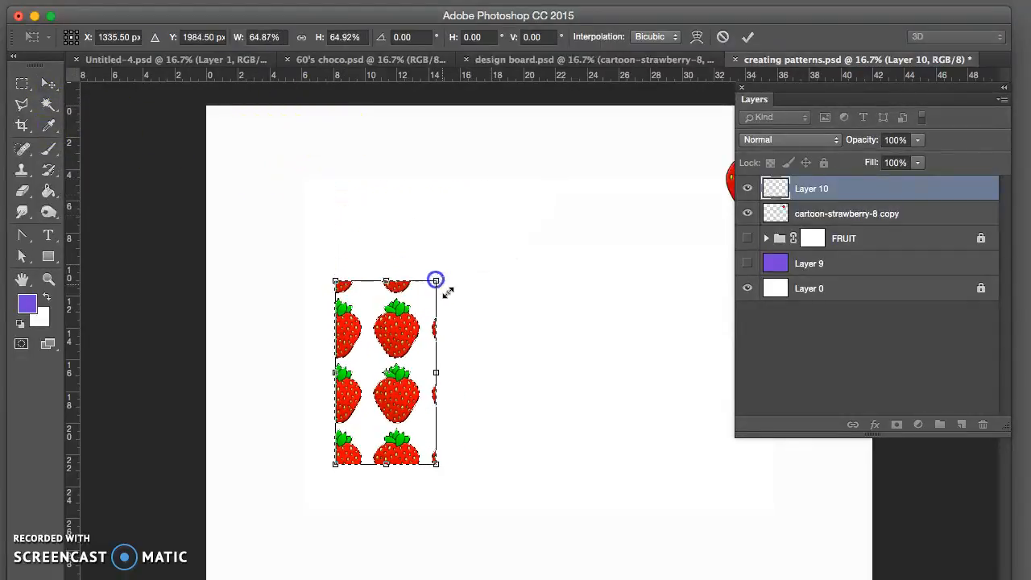
key(ctrl+z)
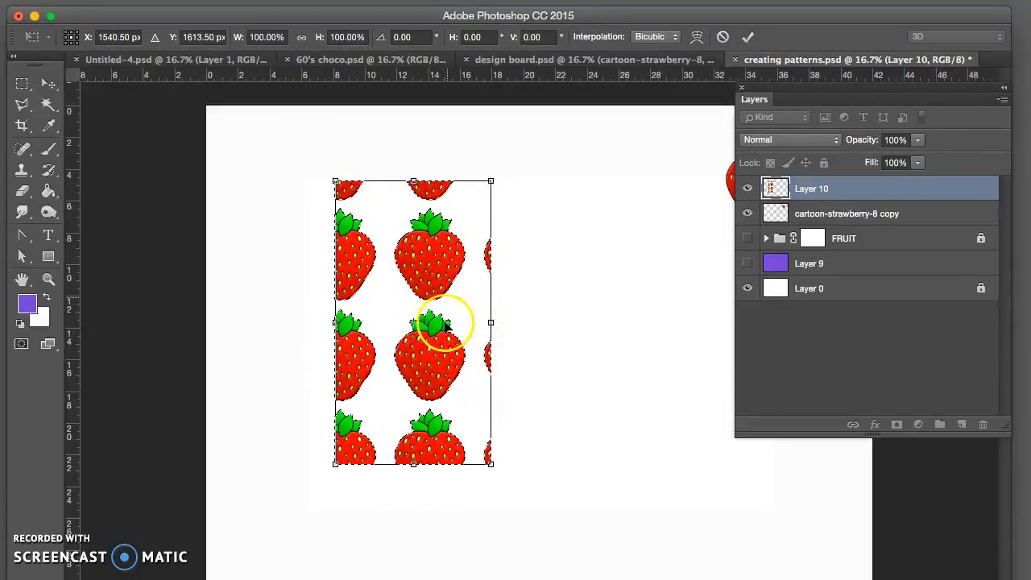
click(865, 191)
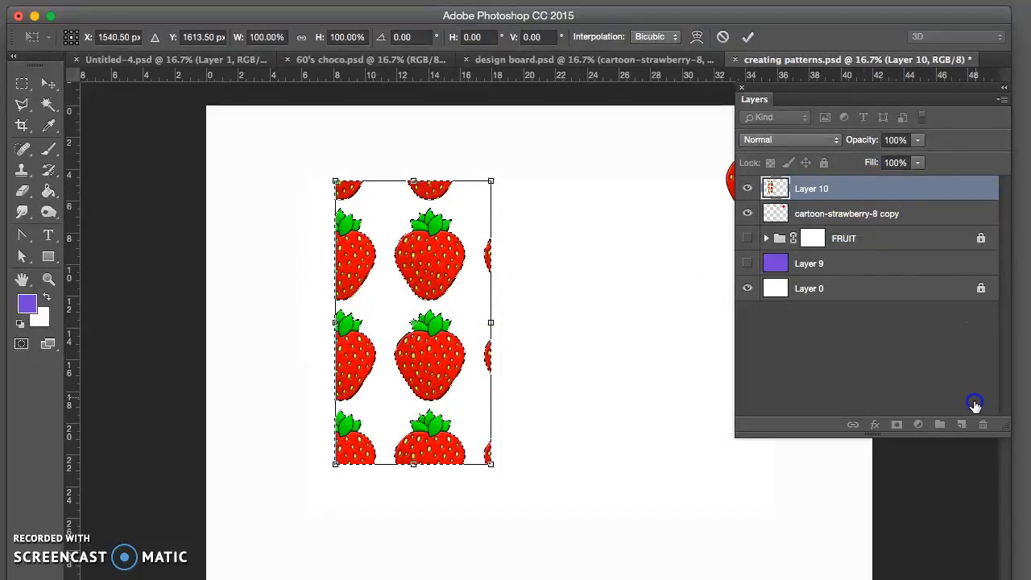
double_click(490, 264)
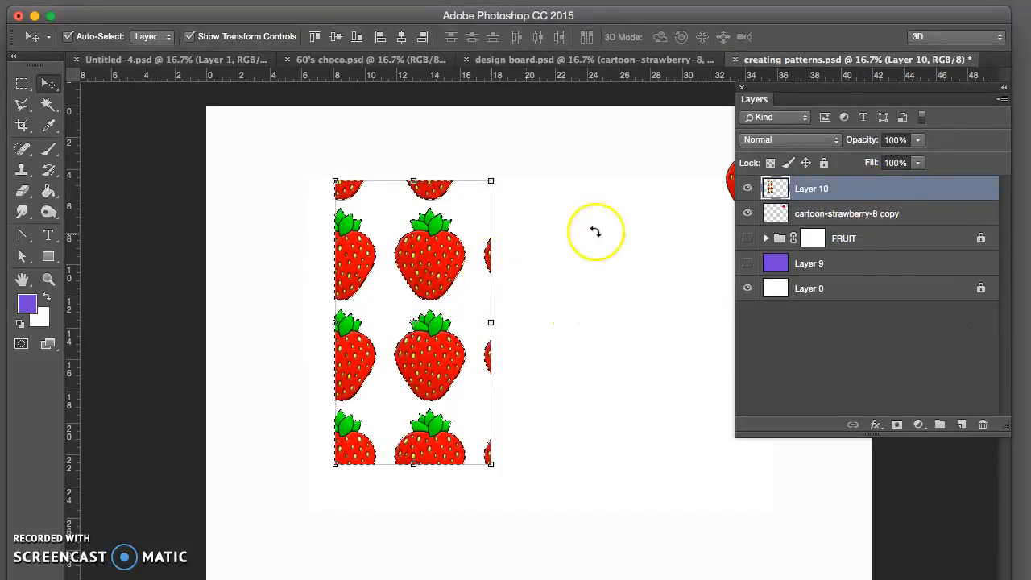
Step: Delete the pattern-filled Layer 10 and add a new empty layer above cartoon-strawberry-8 copy
drag(785, 192, 983, 423)
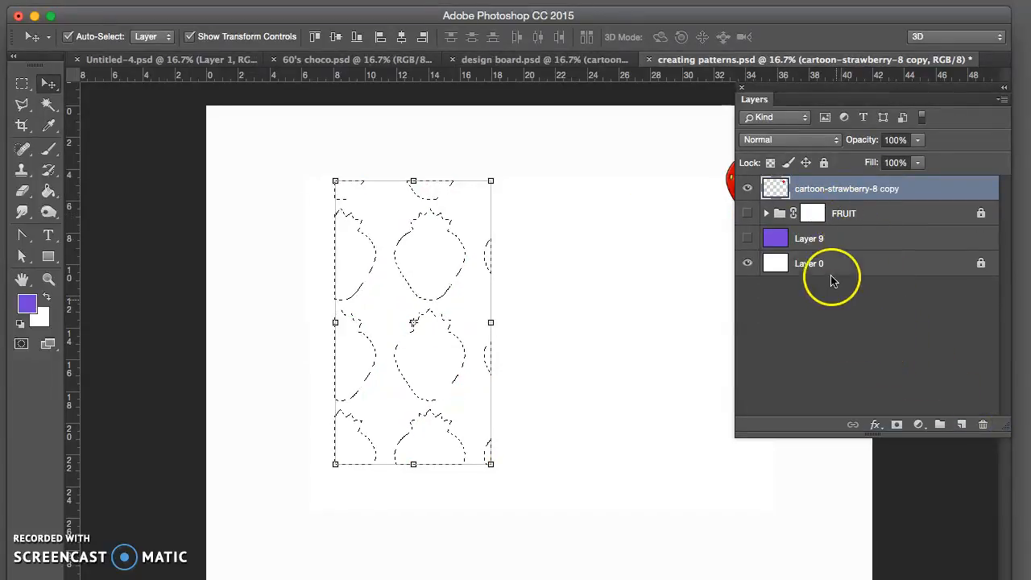
click(960, 424)
click(854, 190)
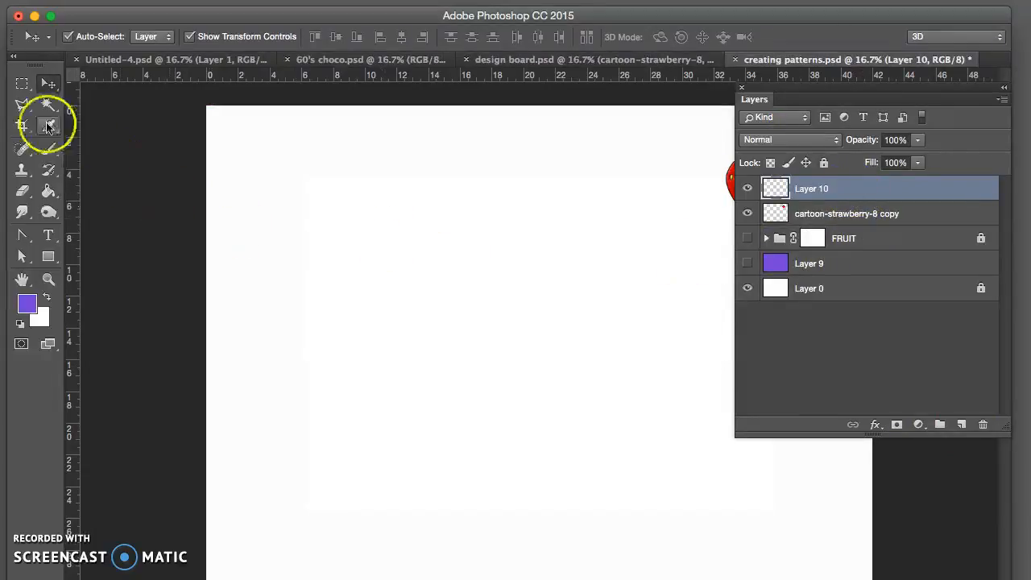
Step: Select a tall rectangular area on the canvas with the Rectangular Marquee tool
click(22, 83)
drag(392, 335, 469, 492)
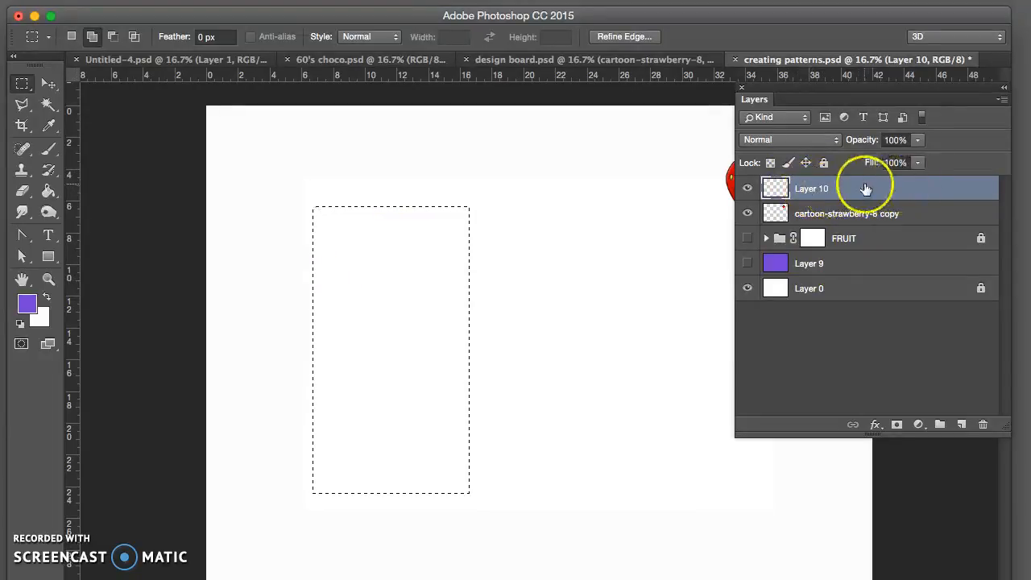
Step: Try applying a Pattern Overlay with the transparent-background strawberry pattern to the empty Layer 10
double_click(943, 186)
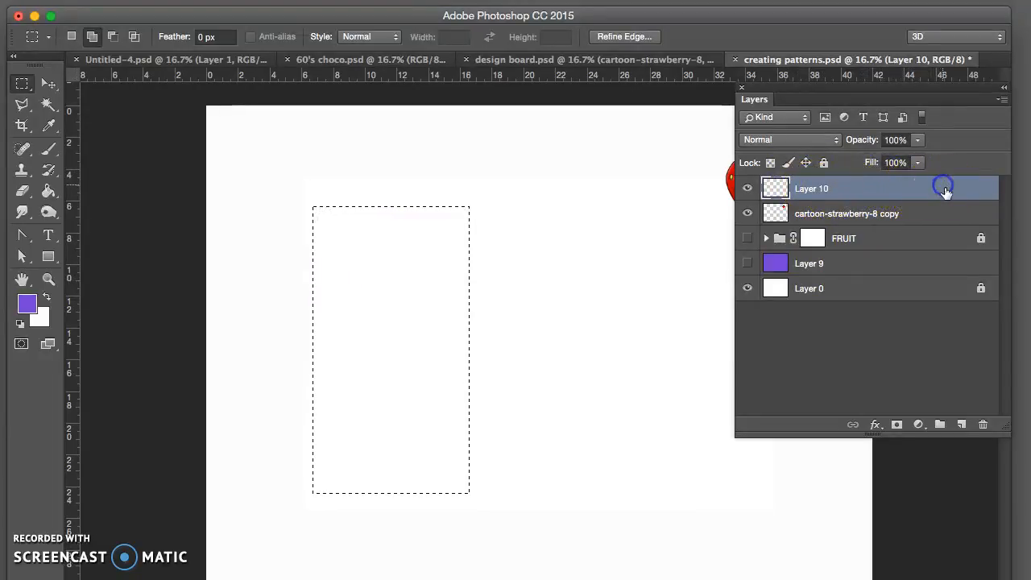
drag(662, 53, 588, 51)
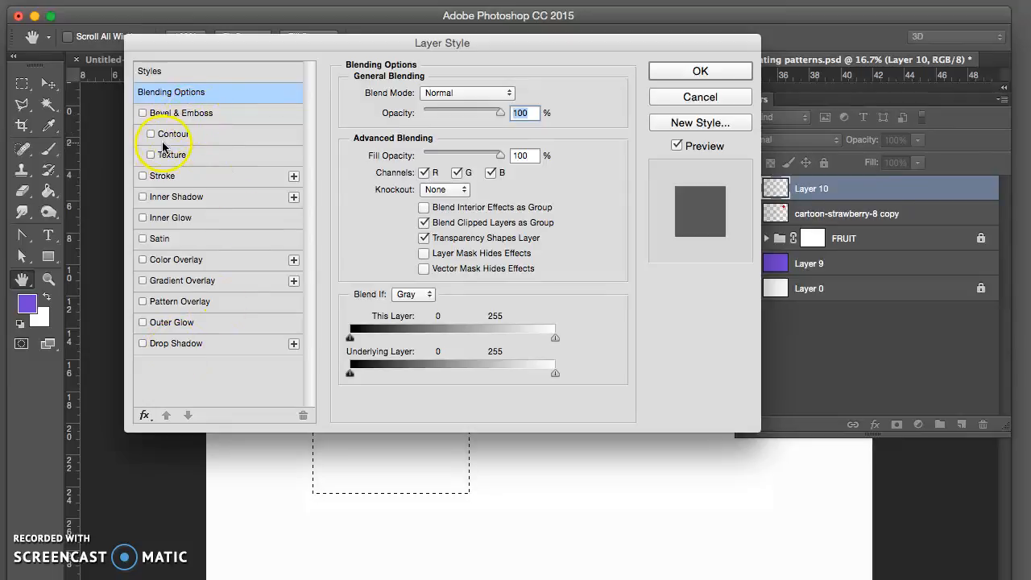
click(143, 301)
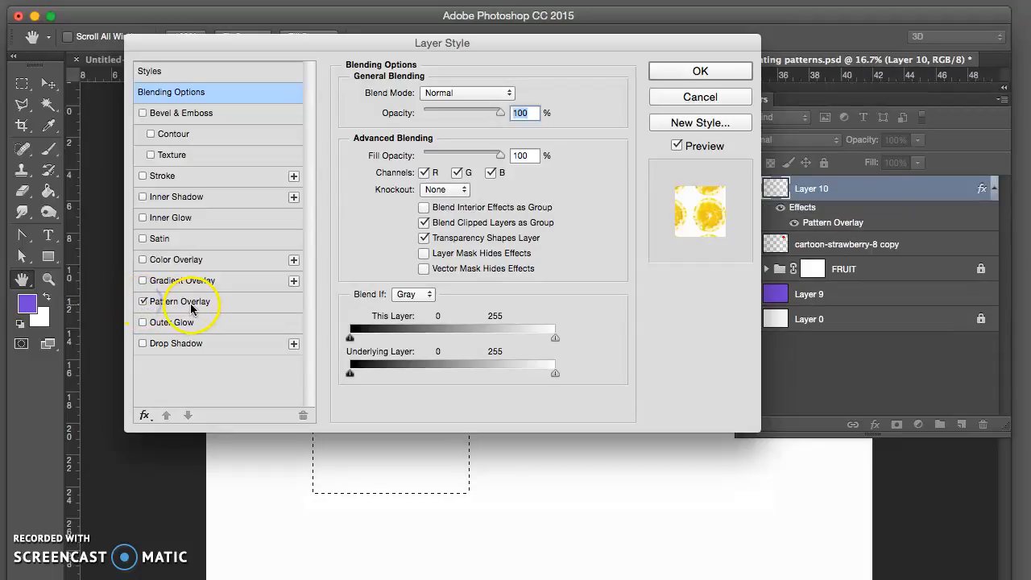
click(192, 306)
click(452, 150)
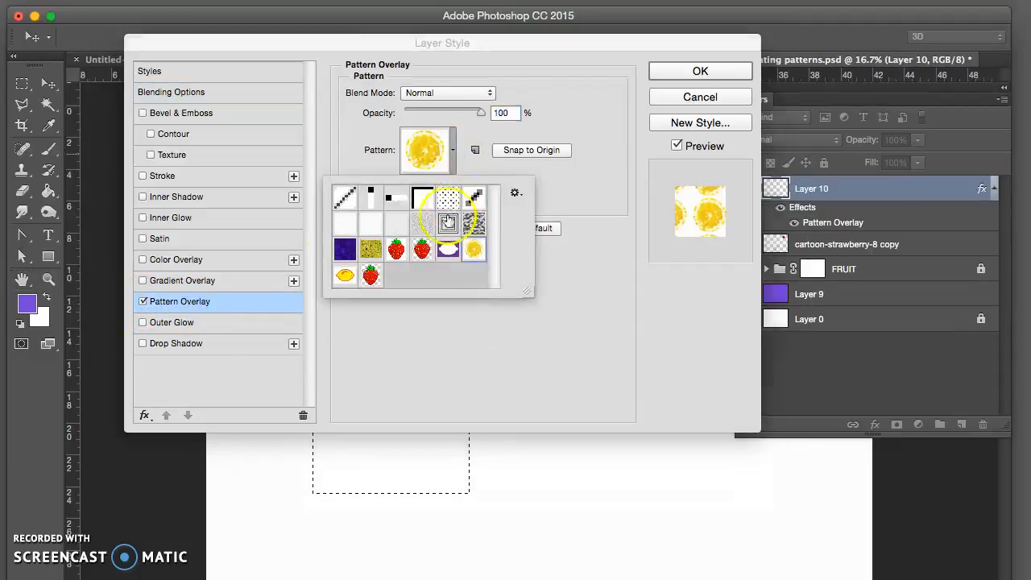
click(370, 276)
drag(390, 50, 785, 73)
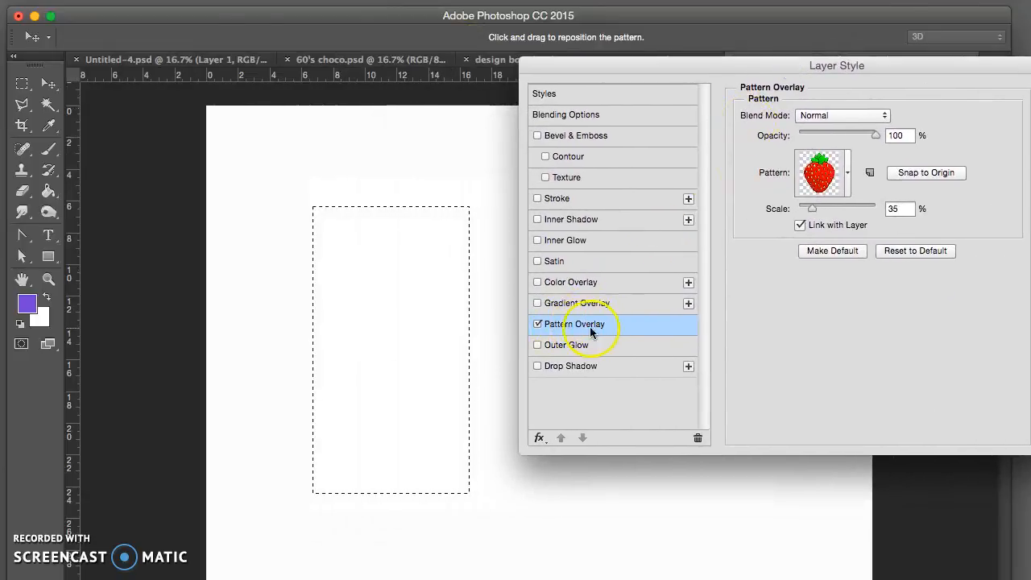
drag(868, 66, 647, 106)
click(843, 134)
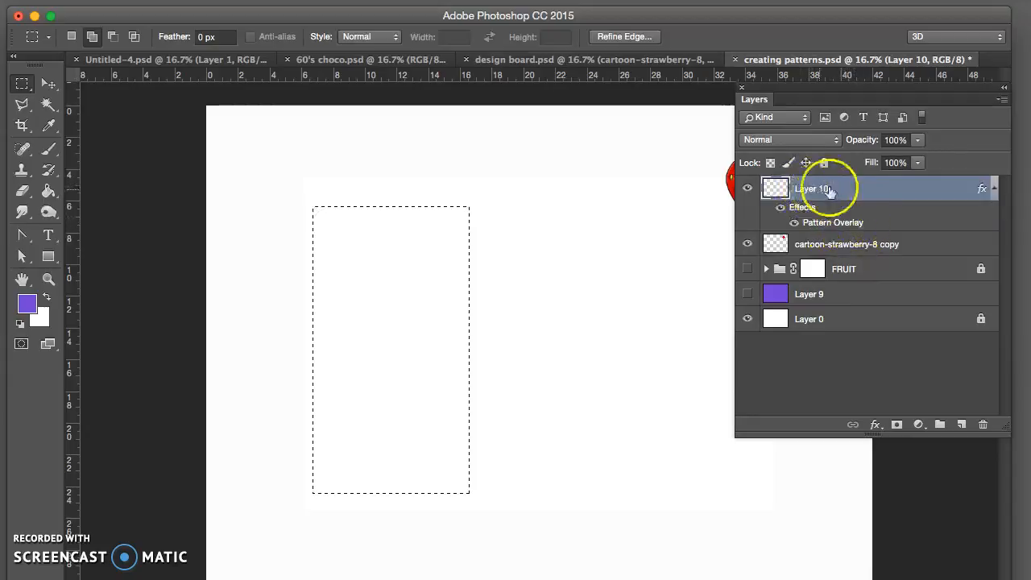
Step: Delete Layer 10 together with its Pattern Overlay and add a new empty layer at the top of the stack
drag(851, 188, 982, 424)
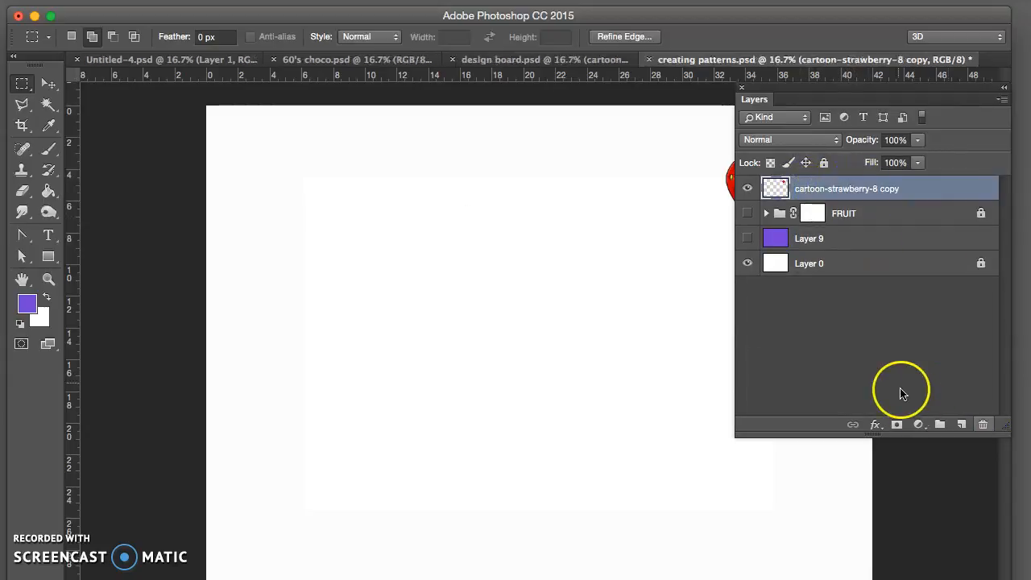
click(961, 427)
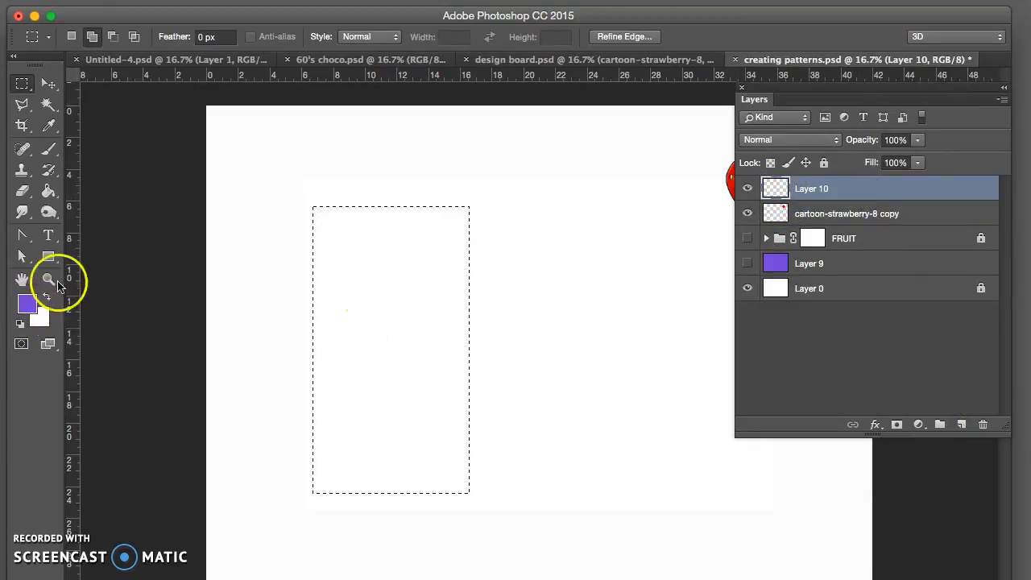
Step: Try filling the selected rectangle with the strawberry pattern using the Paint Bucket, and undo the fill
click(59, 231)
click(357, 368)
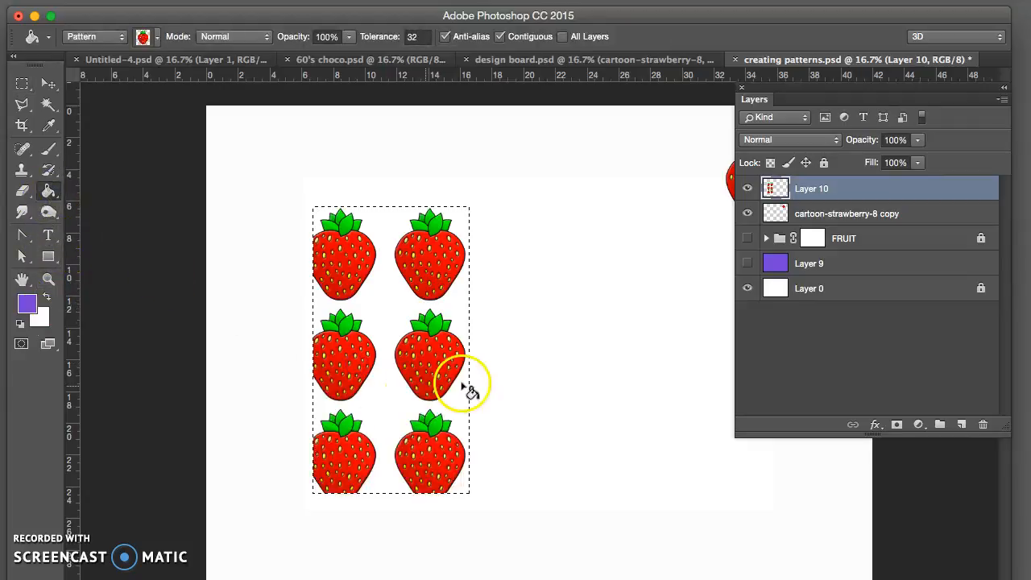
key(super+z)
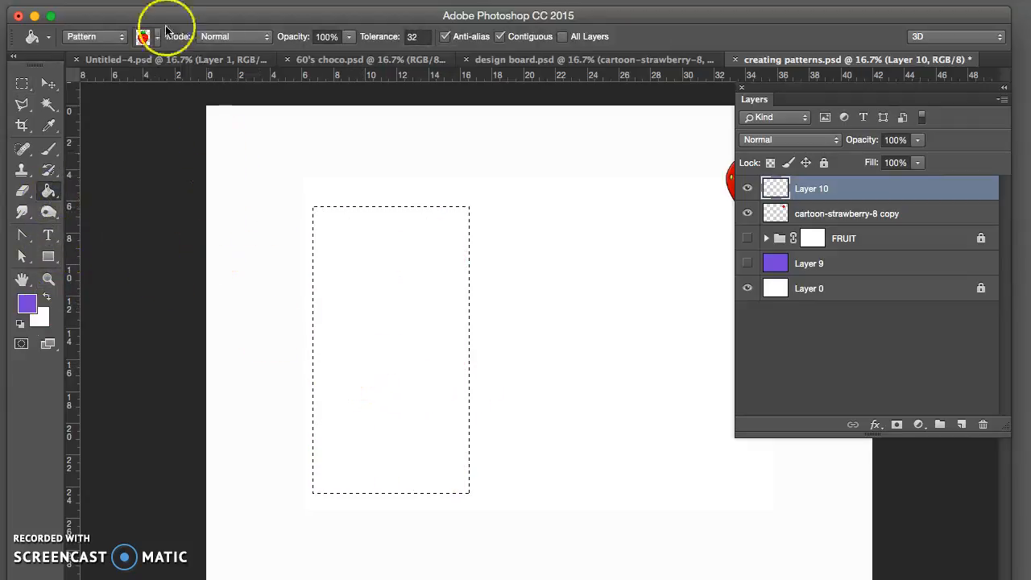
Step: Switch the Paint Bucket's fill source to Foreground and fill the selected rectangle on Layer 10 with purple
click(104, 36)
click(61, 23)
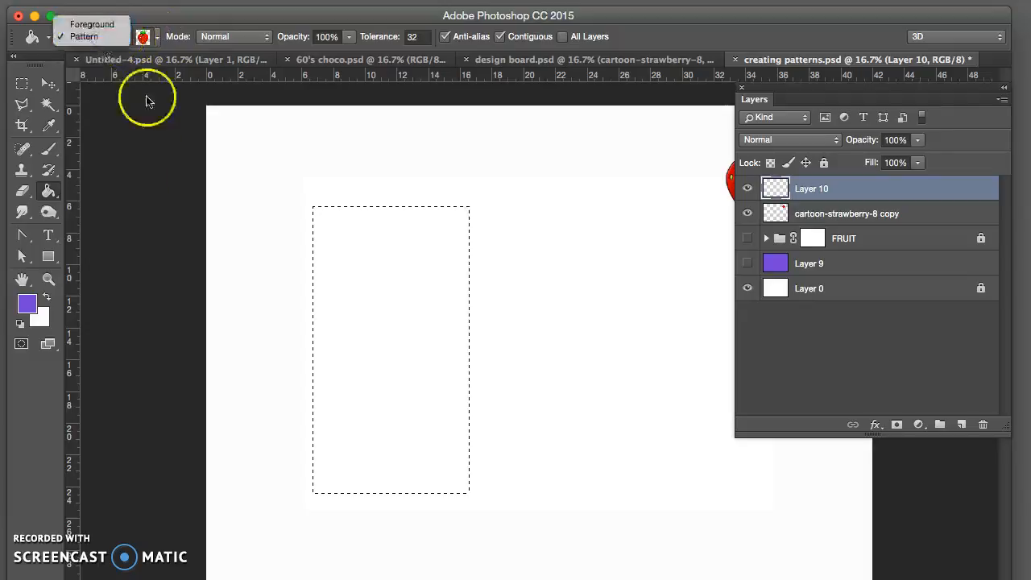
click(378, 386)
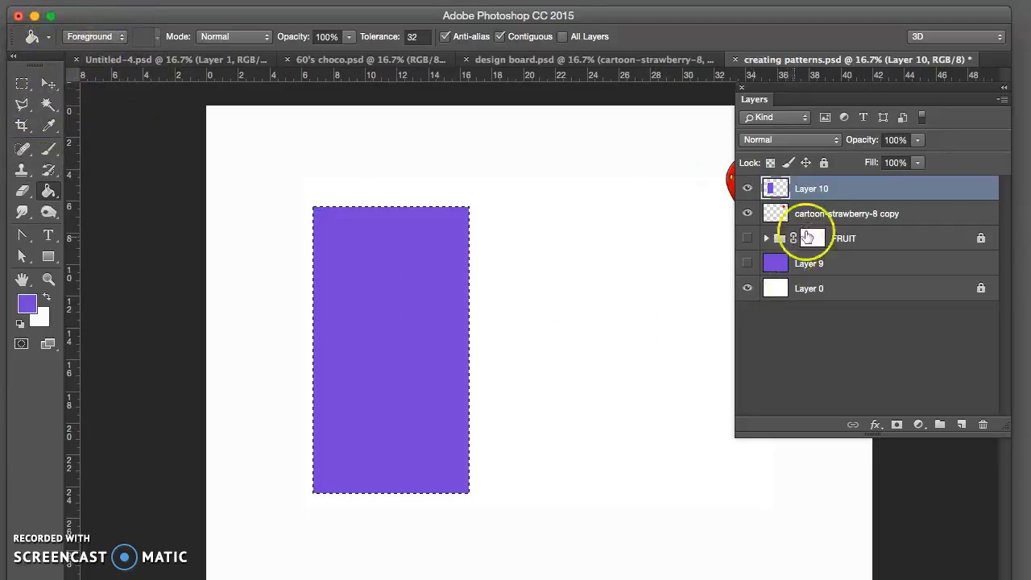
Step: Add a Pattern Overlay with the strawberry pattern to the purple rectangle on Layer 10, toggling it off and on to compare
key(h)
double_click(932, 187)
drag(660, 99, 873, 97)
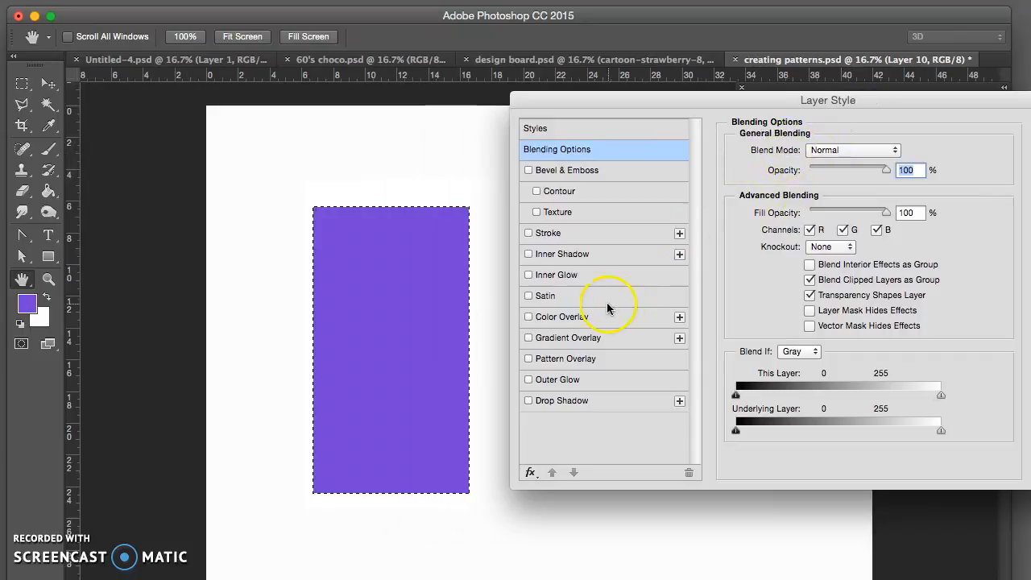
click(597, 359)
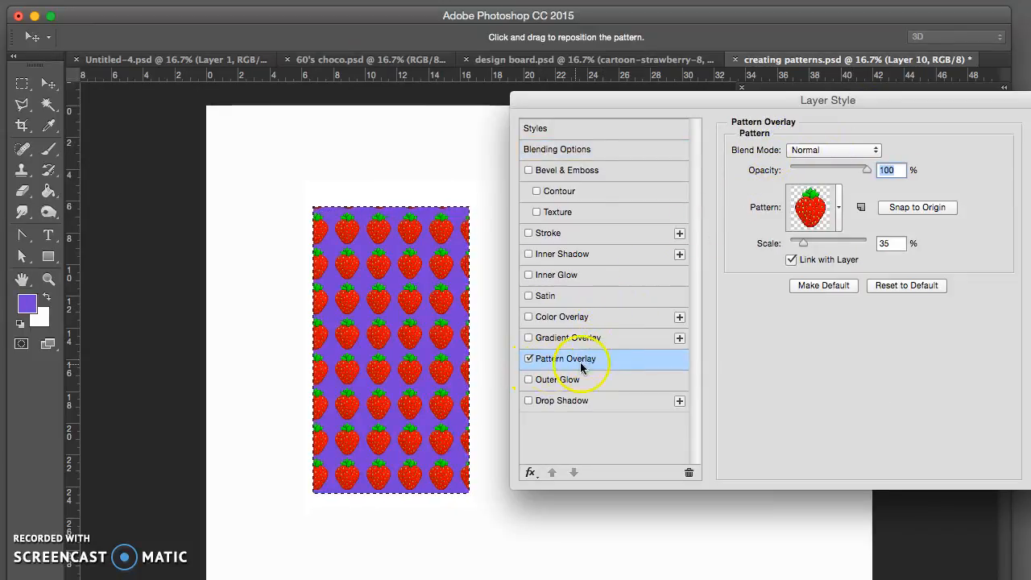
click(530, 359)
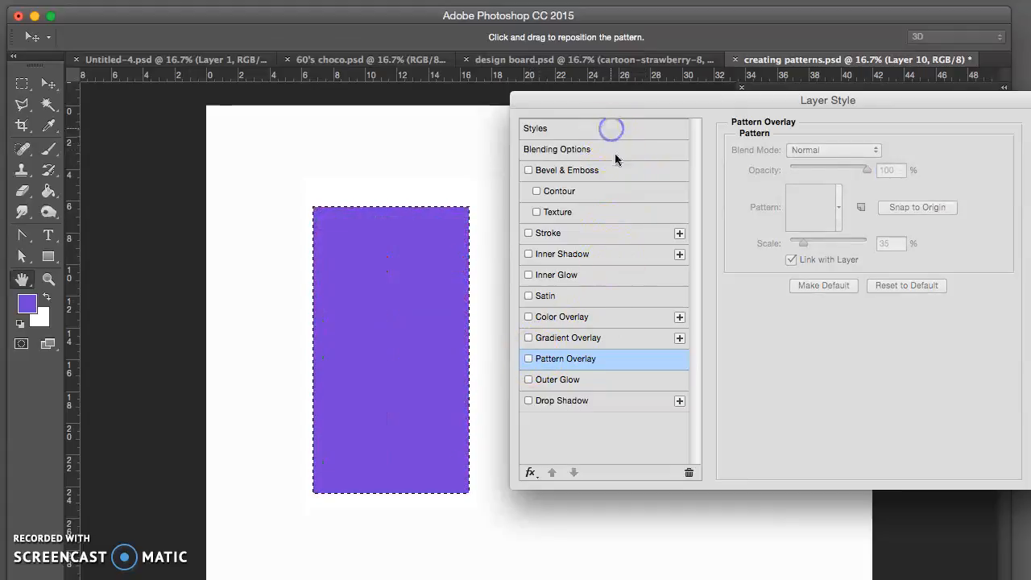
click(610, 128)
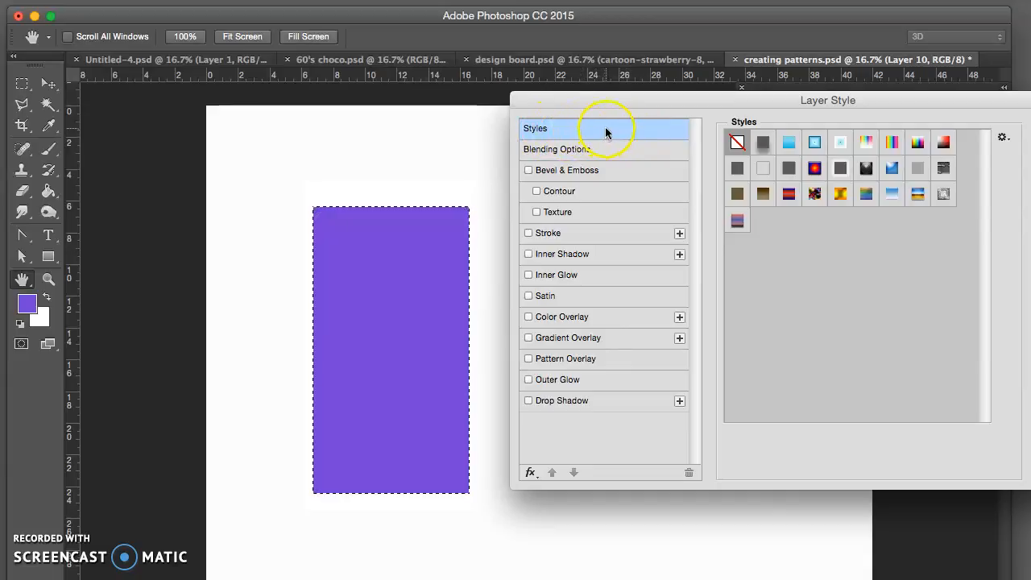
click(629, 364)
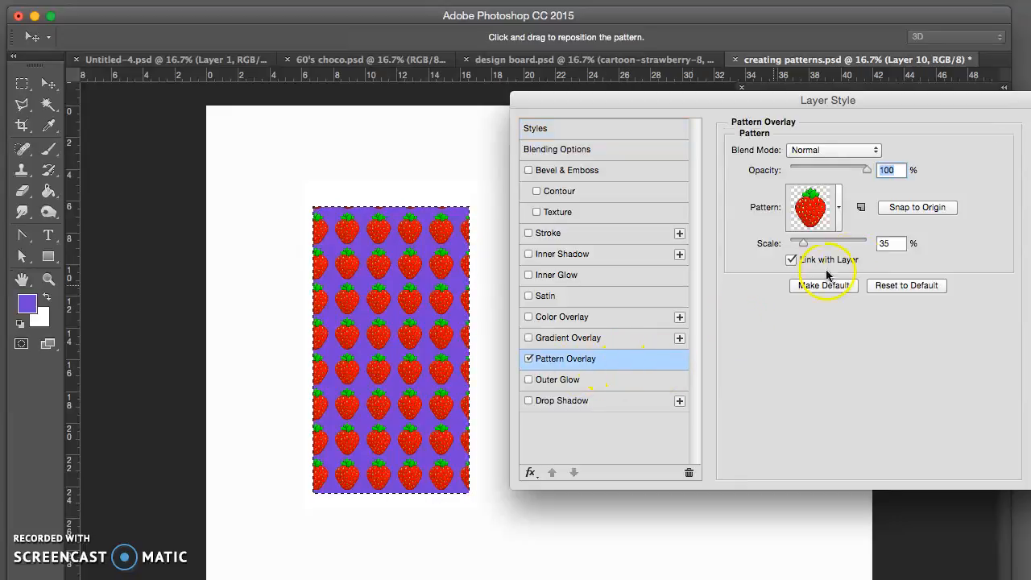
Step: Scale the strawberry pattern overlay to 25% and look through the other available patterns
mouse_move(804, 248)
mouse_down()
mouse_move(813, 247)
mouse_move(800, 246)
mouse_up()
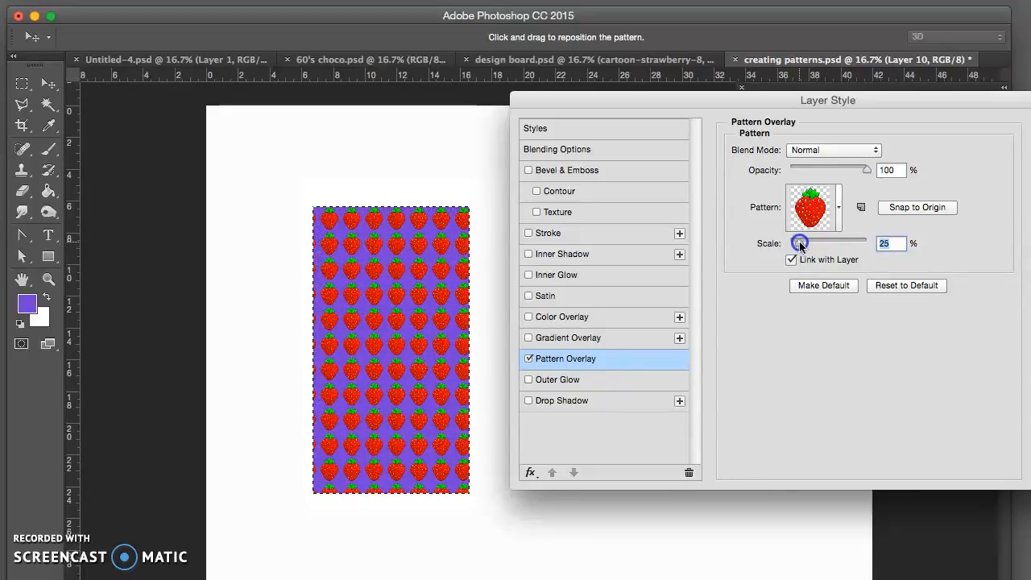
click(838, 207)
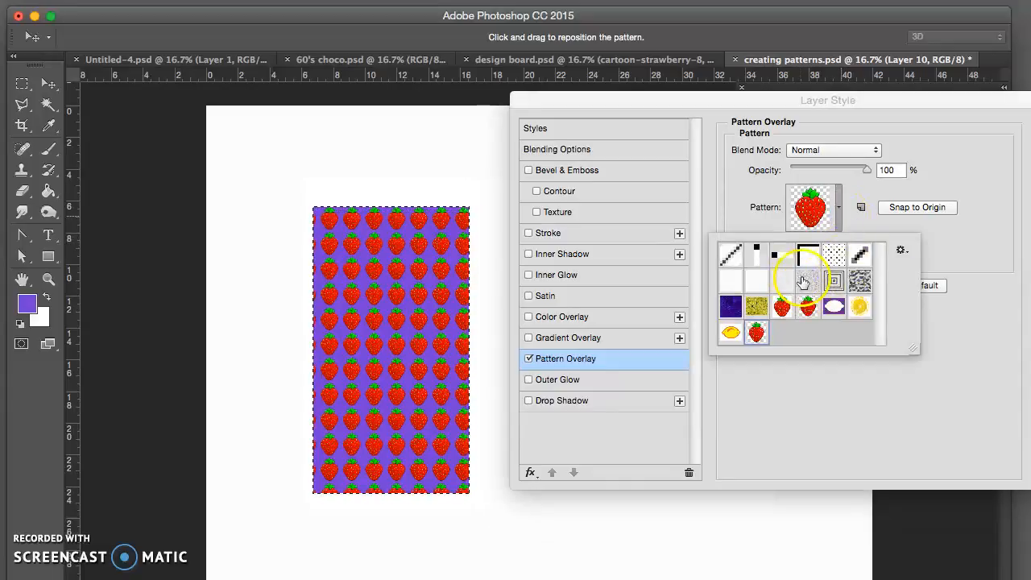
click(855, 193)
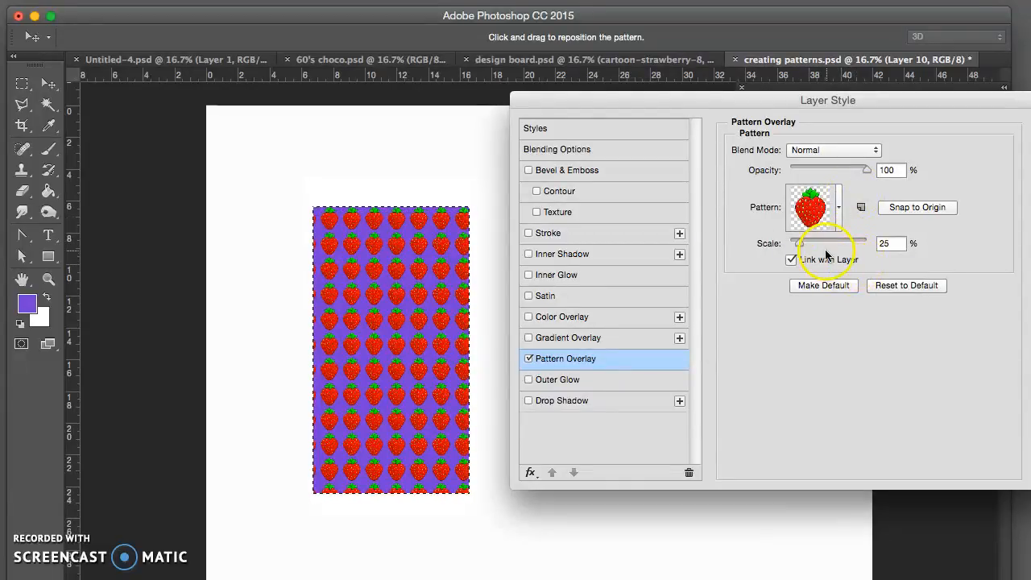
drag(401, 309, 426, 326)
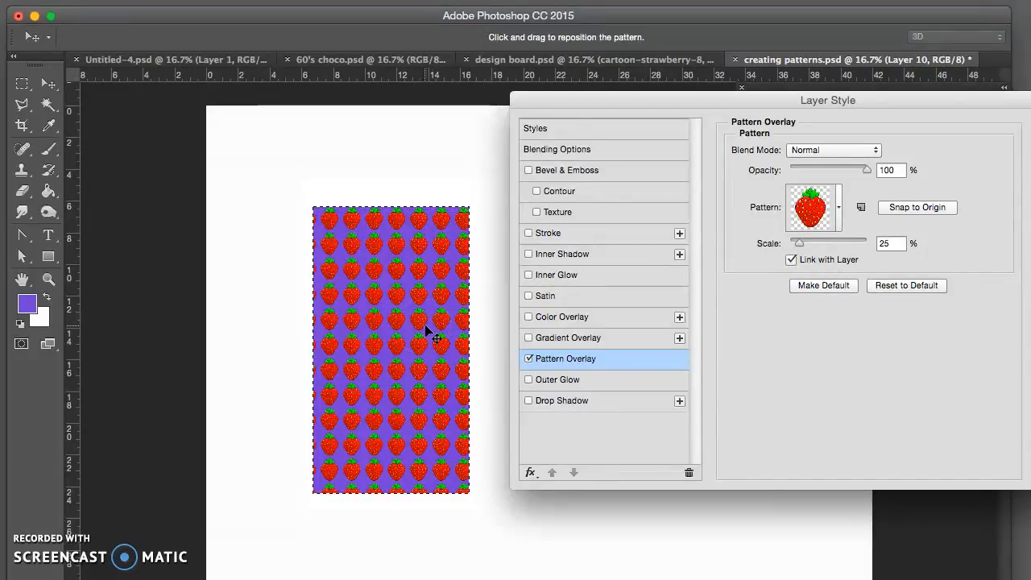
Step: Try the Multiply, Screen and Soft Light blend modes on the pattern overlay, and set it to Linear Light
click(823, 150)
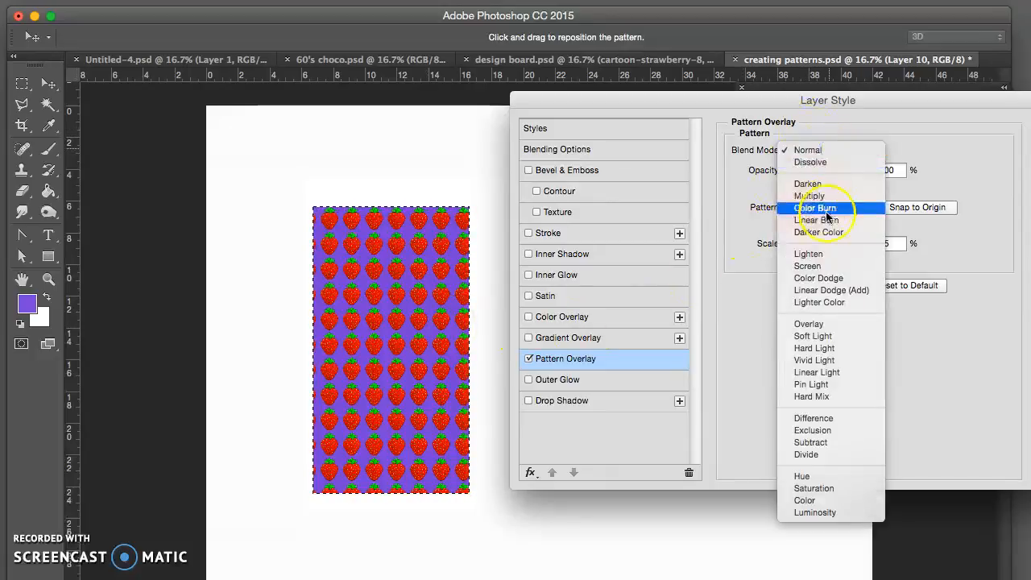
click(823, 197)
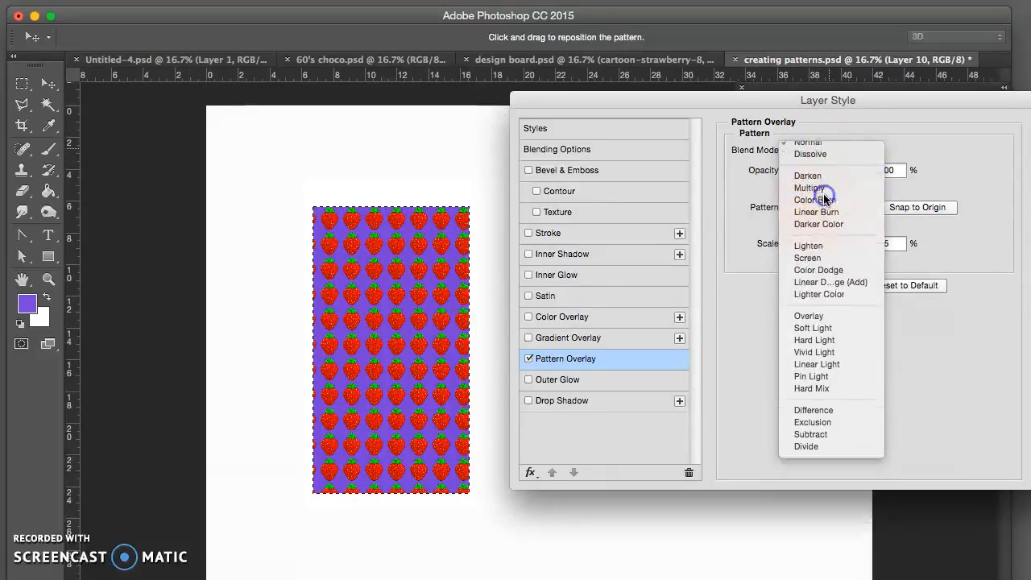
click(833, 151)
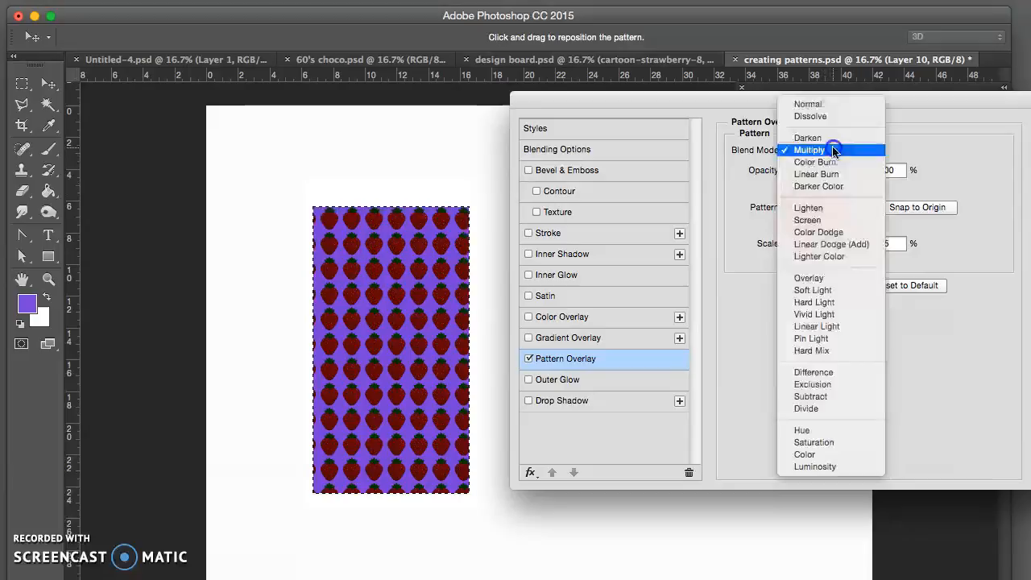
click(833, 231)
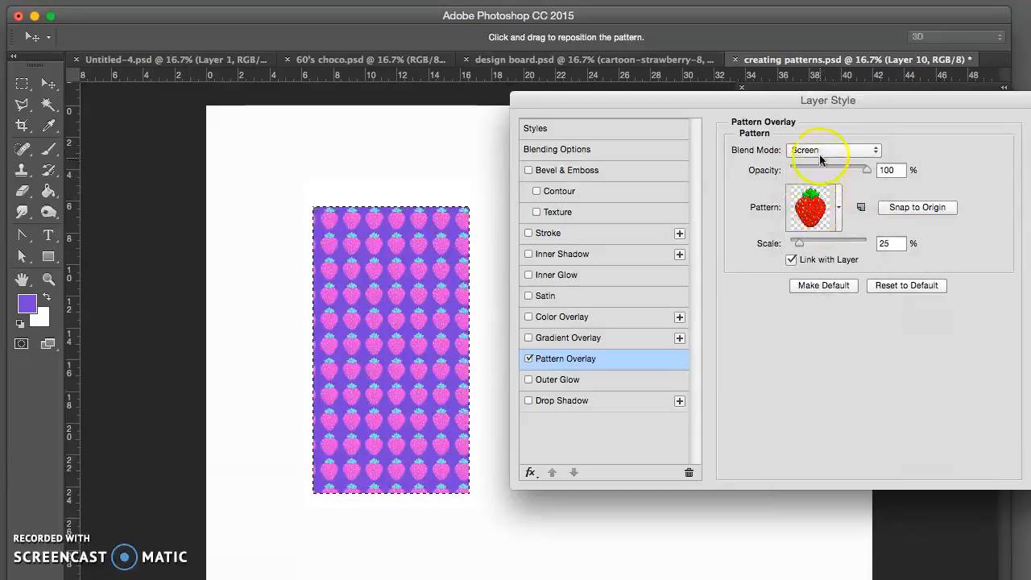
click(826, 151)
click(831, 220)
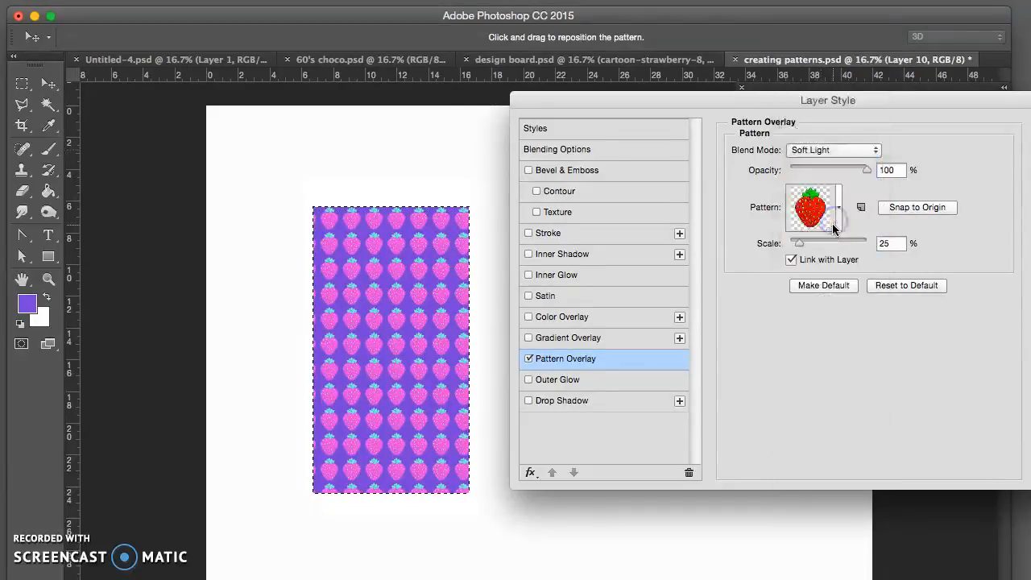
click(822, 151)
click(828, 187)
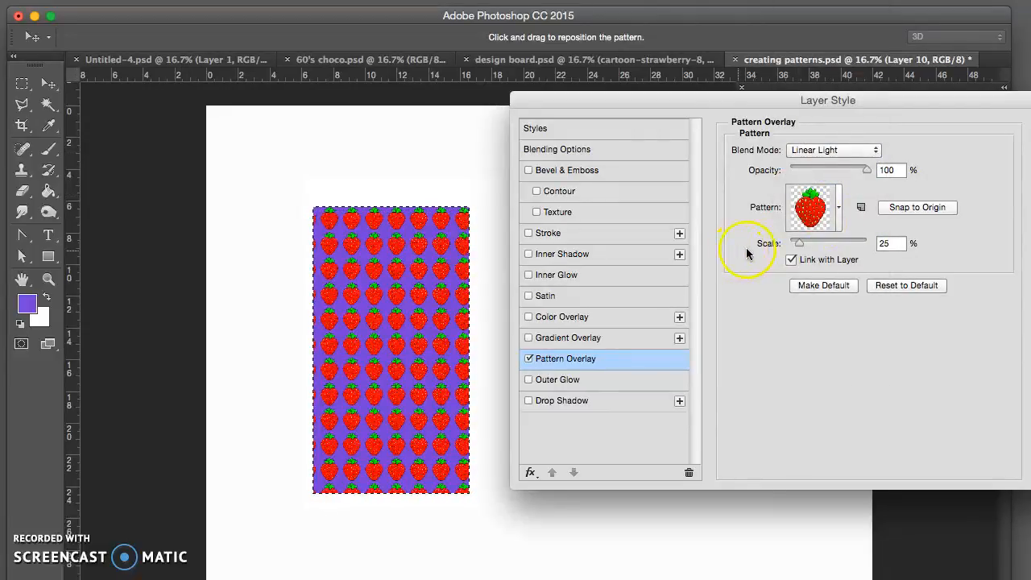
Step: Test the pattern overlay's opacity at about 30%, return it to 100%, and apply the layer style
drag(866, 169, 826, 175)
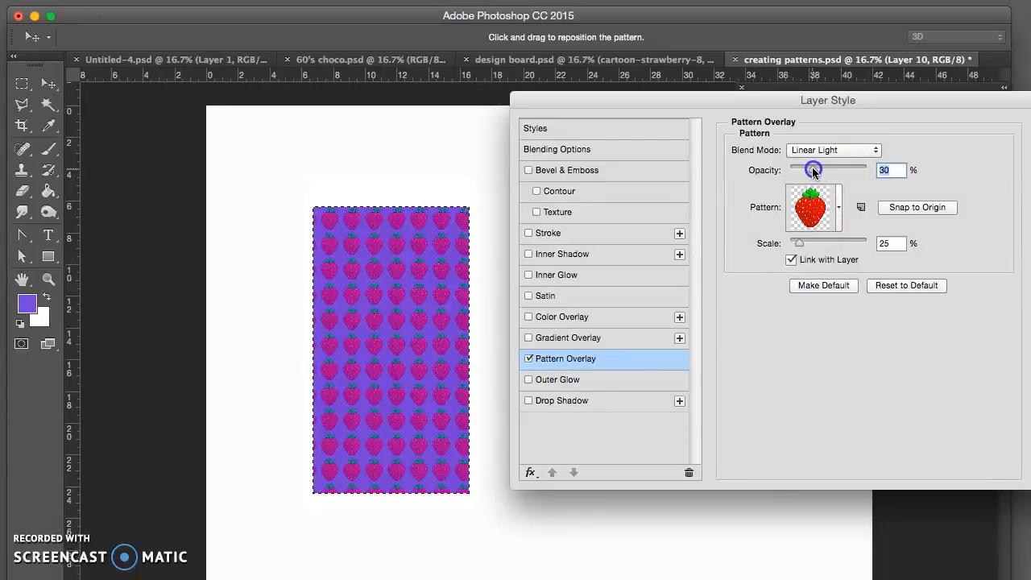
drag(818, 171, 883, 171)
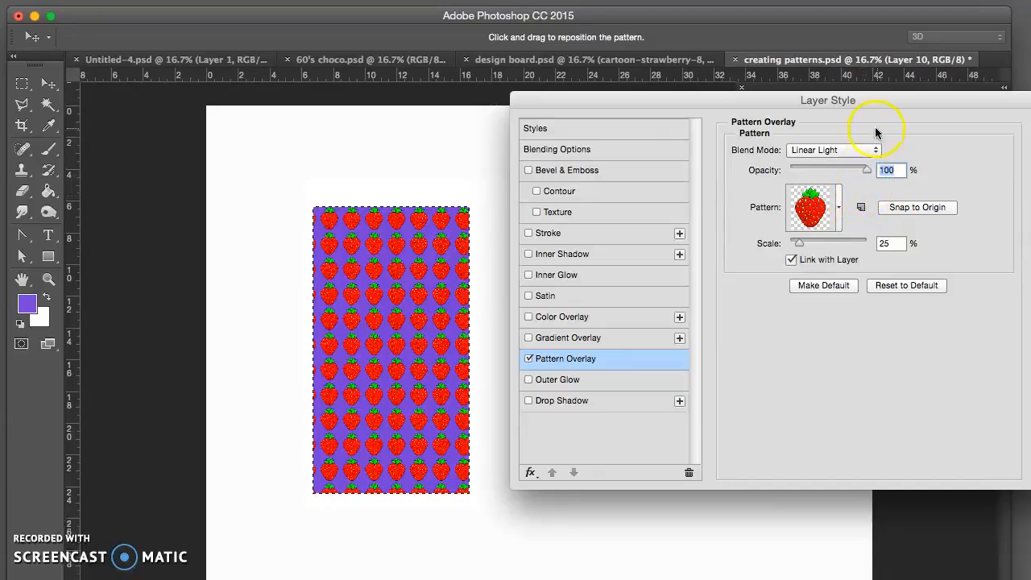
drag(930, 95, 789, 98)
click(920, 129)
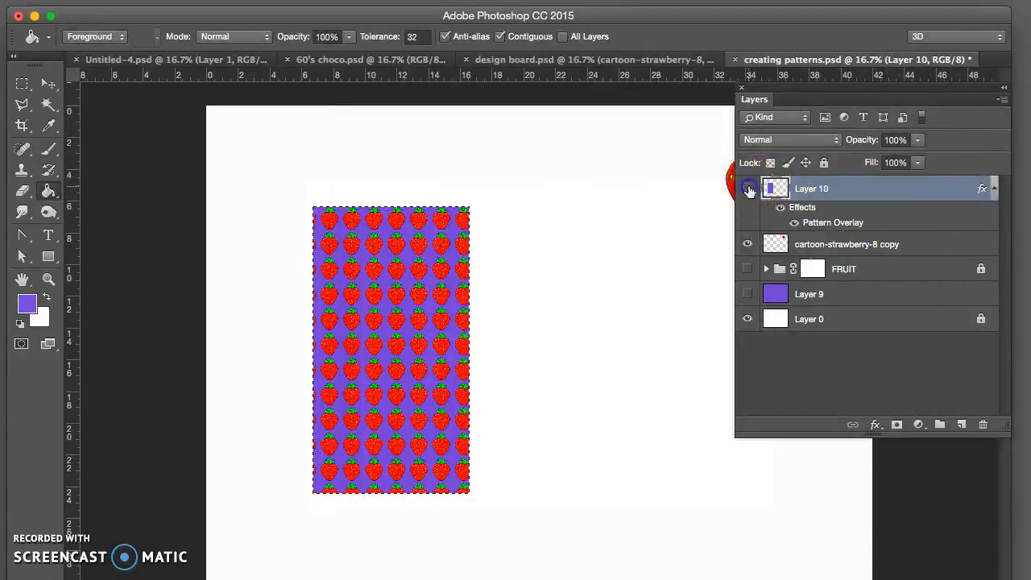
Step: Hide the patterned Layer 10 and add a new empty layer above it
click(748, 188)
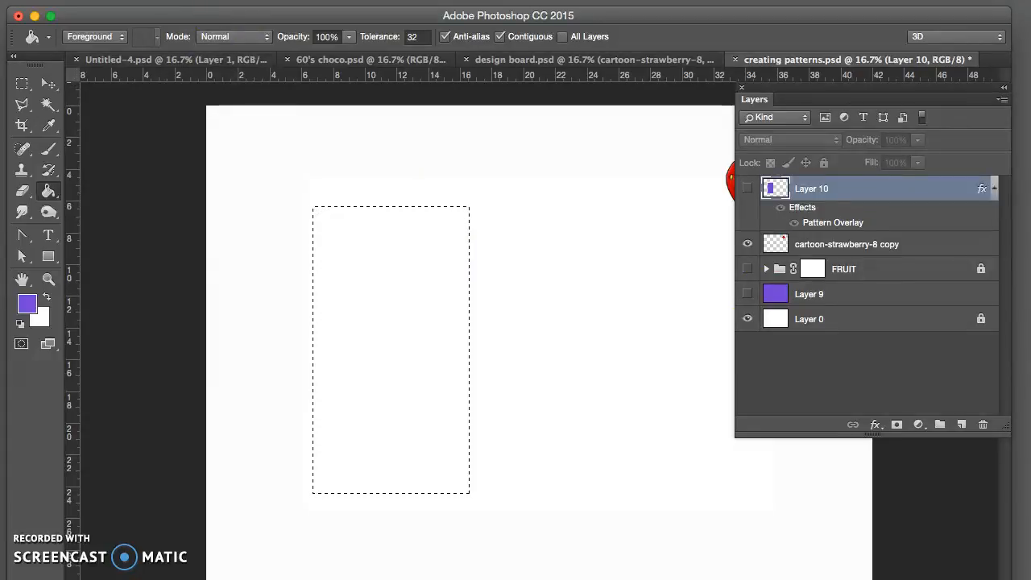
click(184, 1)
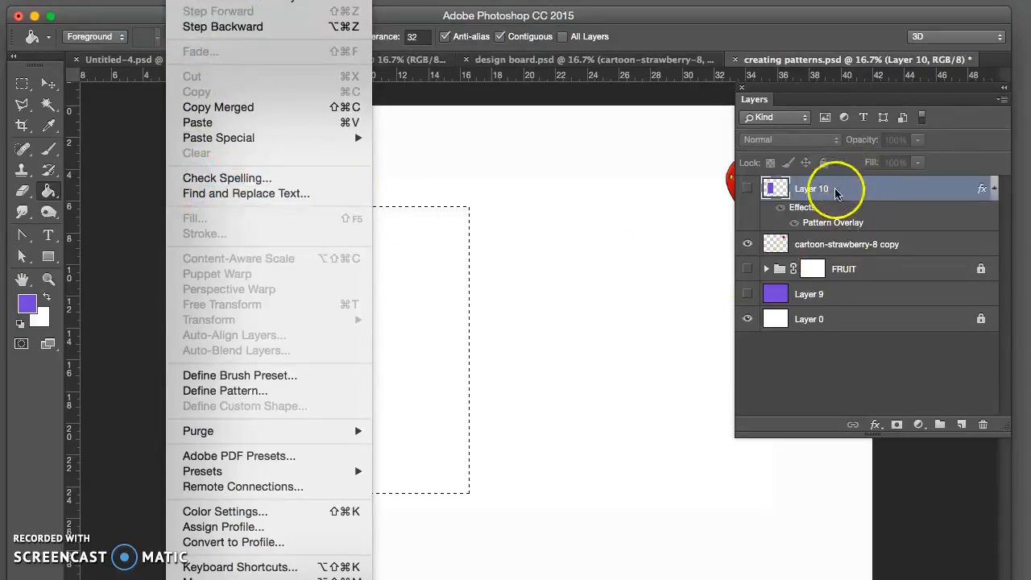
click(961, 424)
click(961, 424)
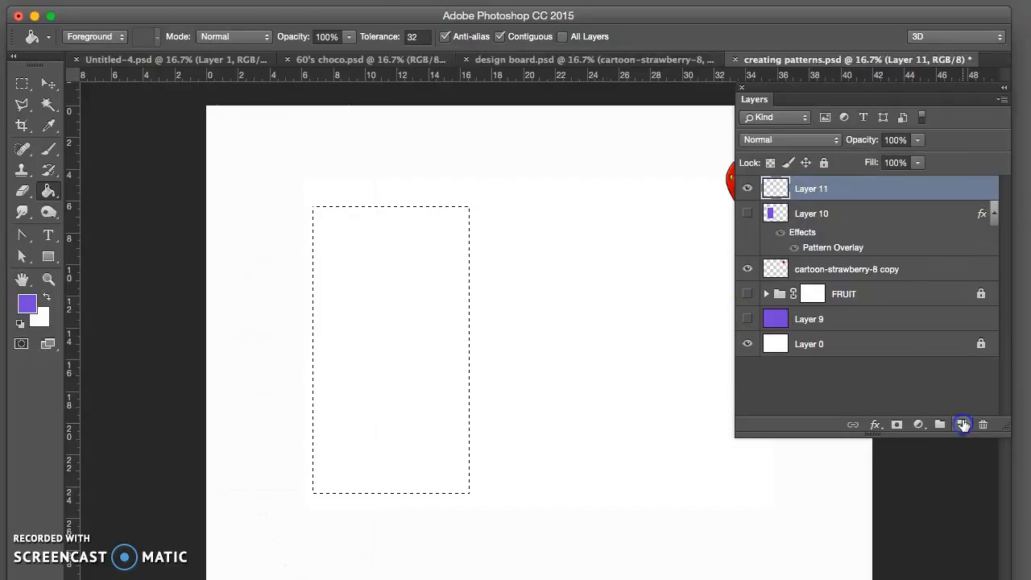
Step: Start a Fill for the selected rectangle on Layer 11, with Pattern as contents and the strawberry as custom pattern
click(182, 1)
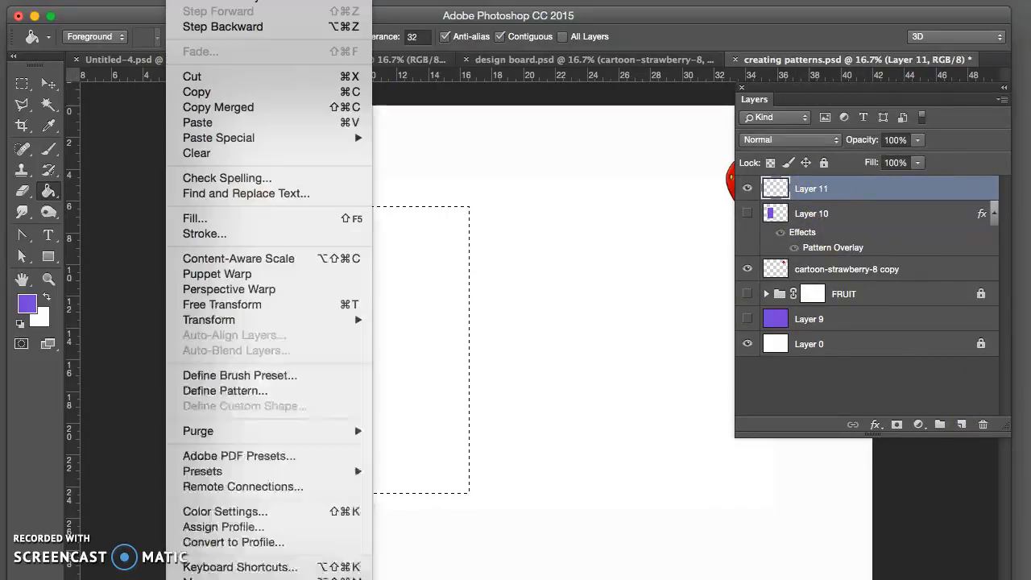
click(282, 218)
drag(173, 42, 155, 0)
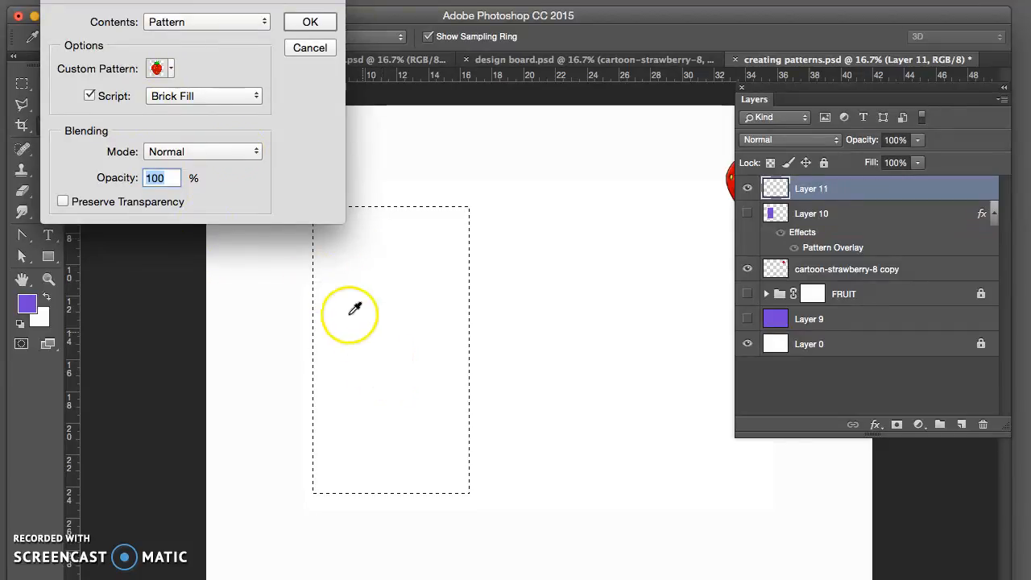
click(150, 22)
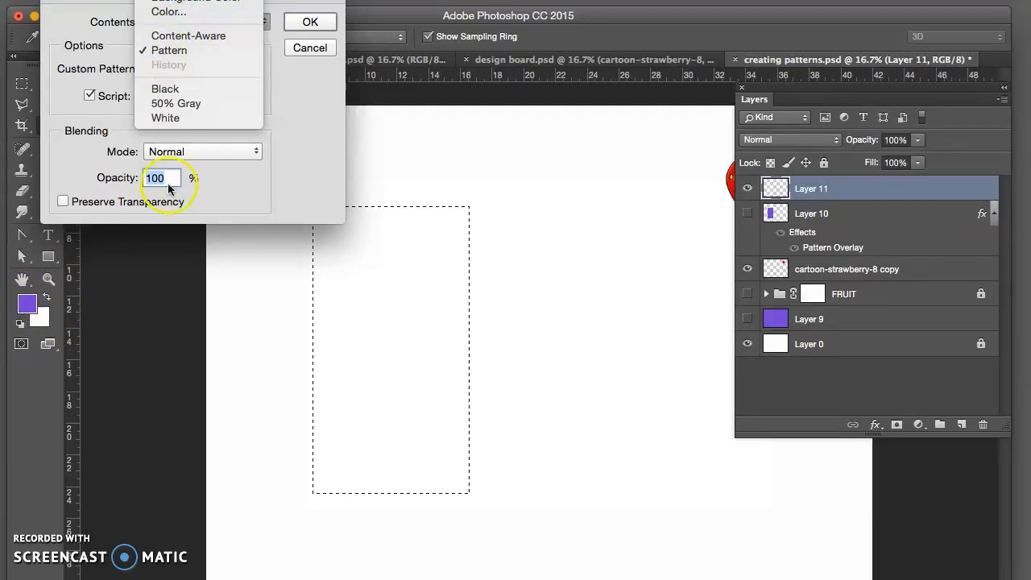
click(181, 51)
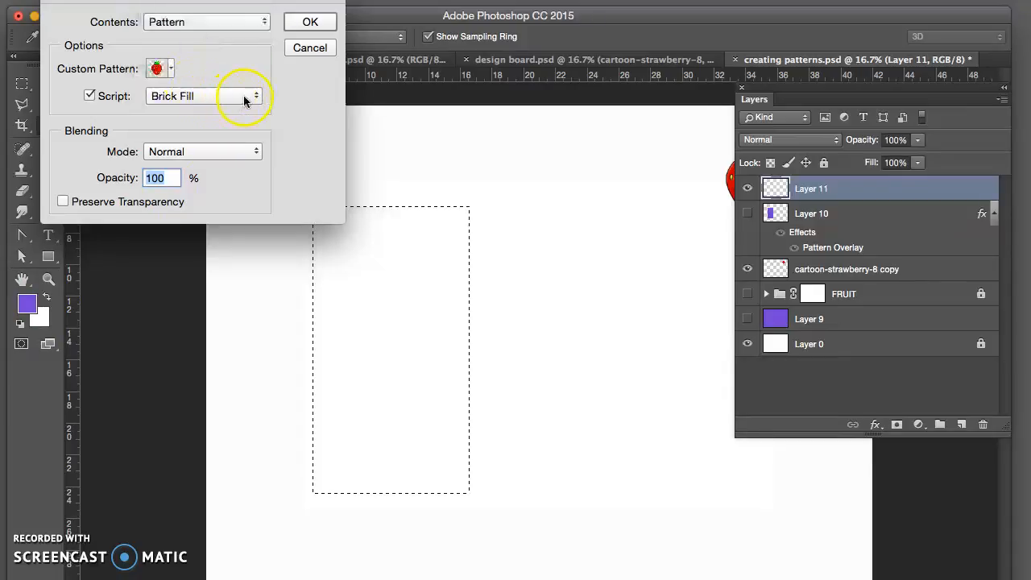
click(171, 72)
click(170, 72)
click(170, 72)
click(100, 181)
click(200, 69)
Step: Set the fill script to Cross Weave and continue to its settings
click(245, 97)
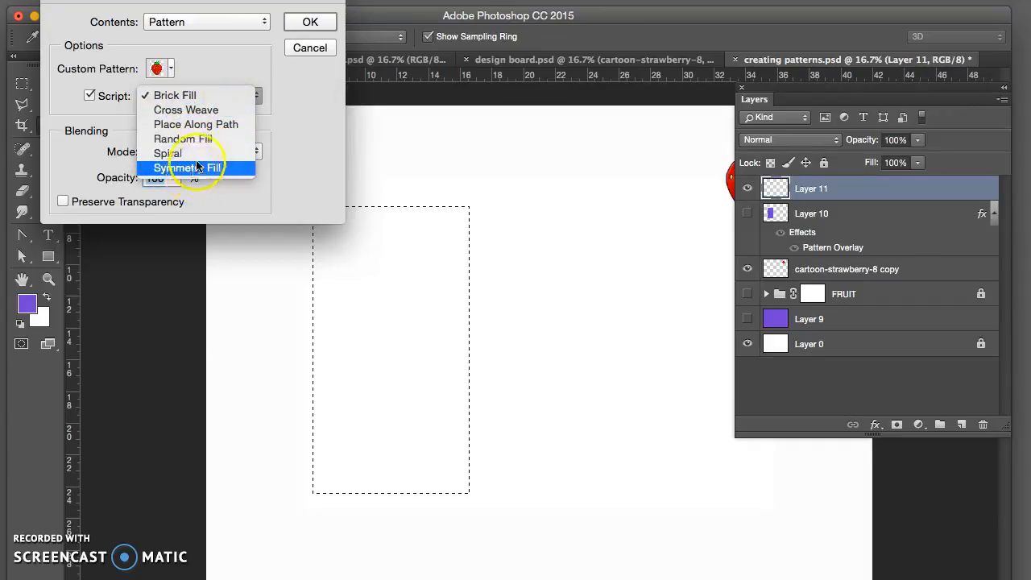
click(183, 111)
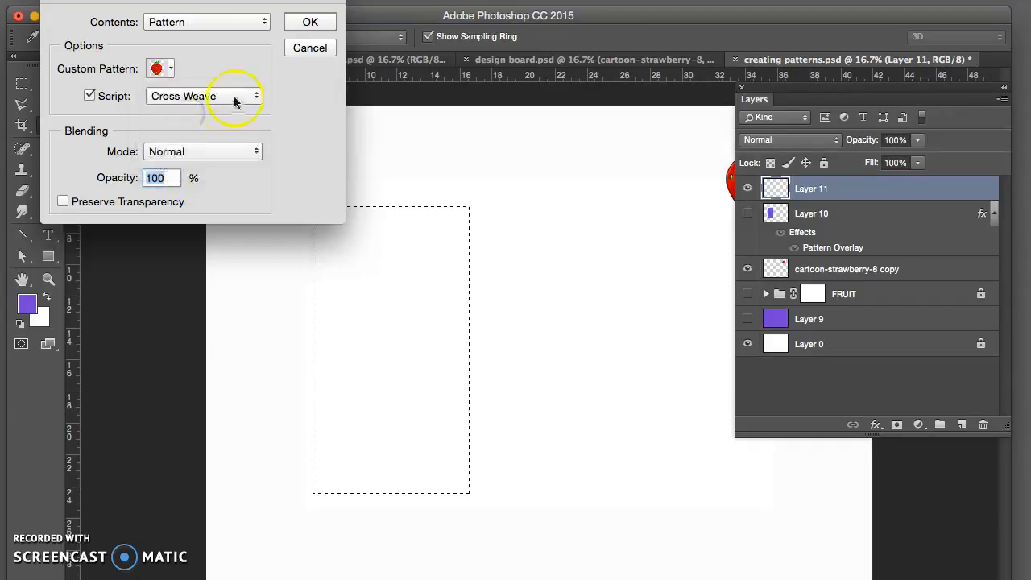
click(310, 22)
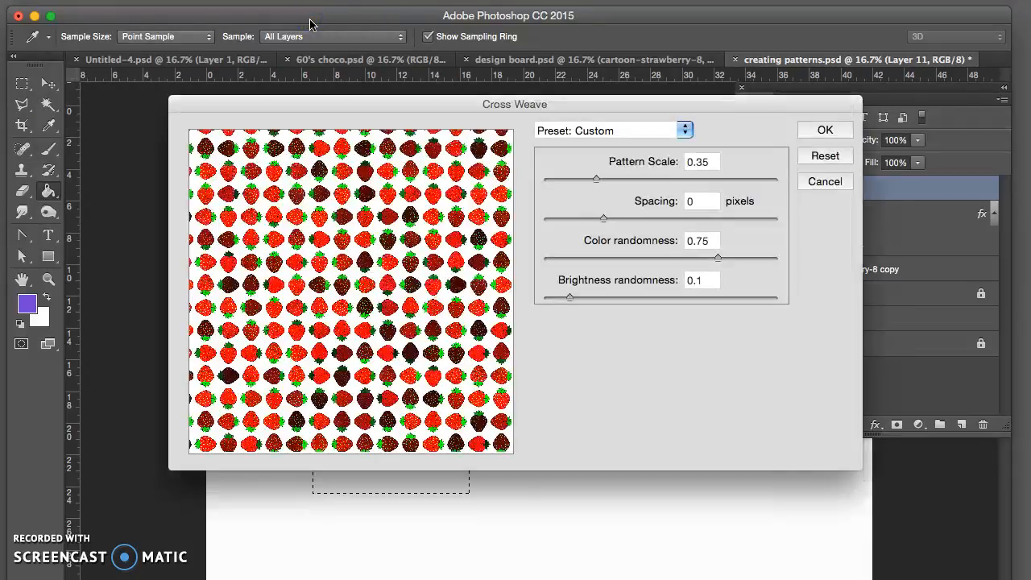
Step: Try the Cross Weave at pattern scale 0.24 with color randomness 0, and at scale 0.42 with 27 pixels spacing
drag(402, 107, 661, 23)
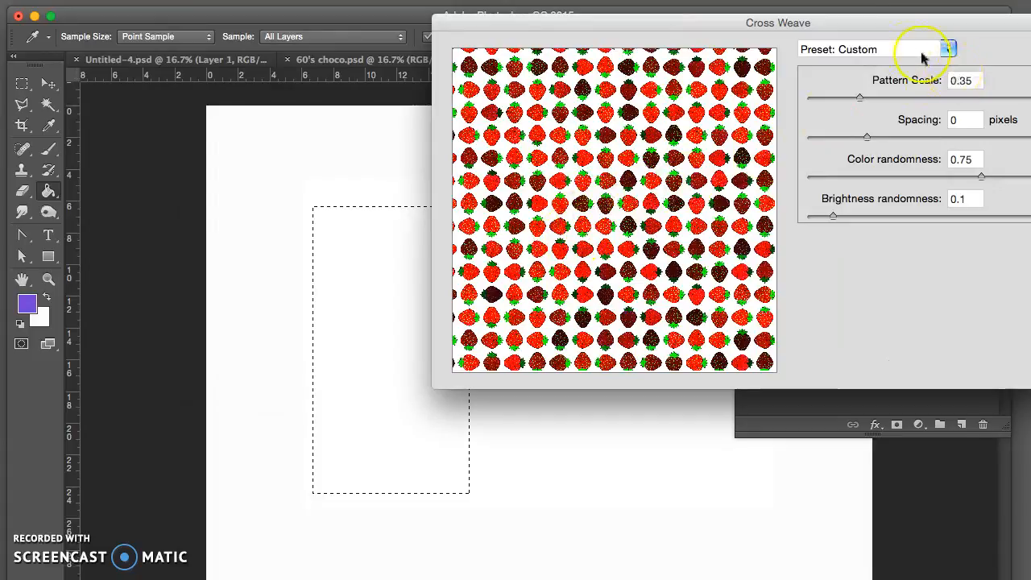
drag(875, 23, 840, 57)
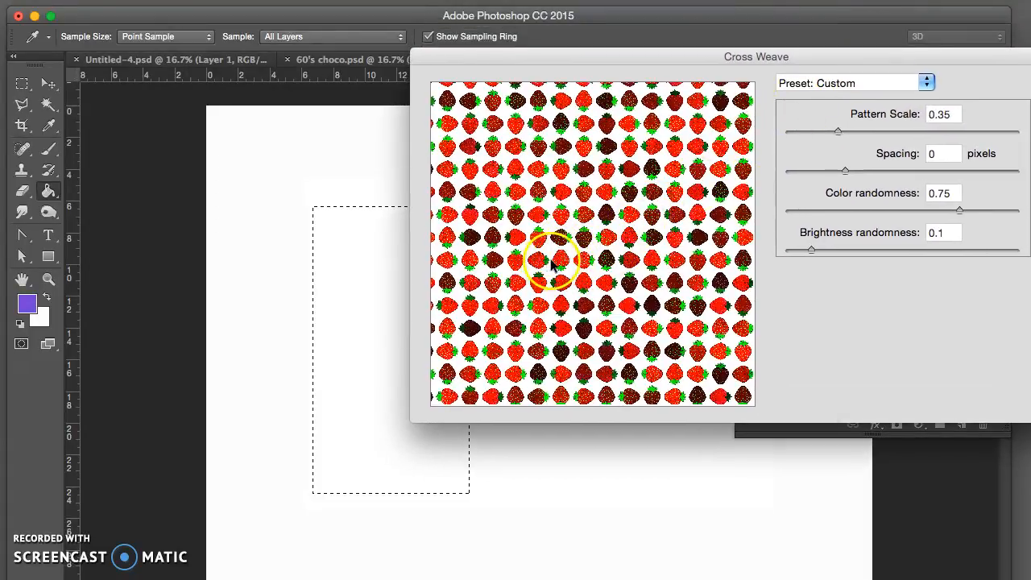
drag(673, 61, 655, 61)
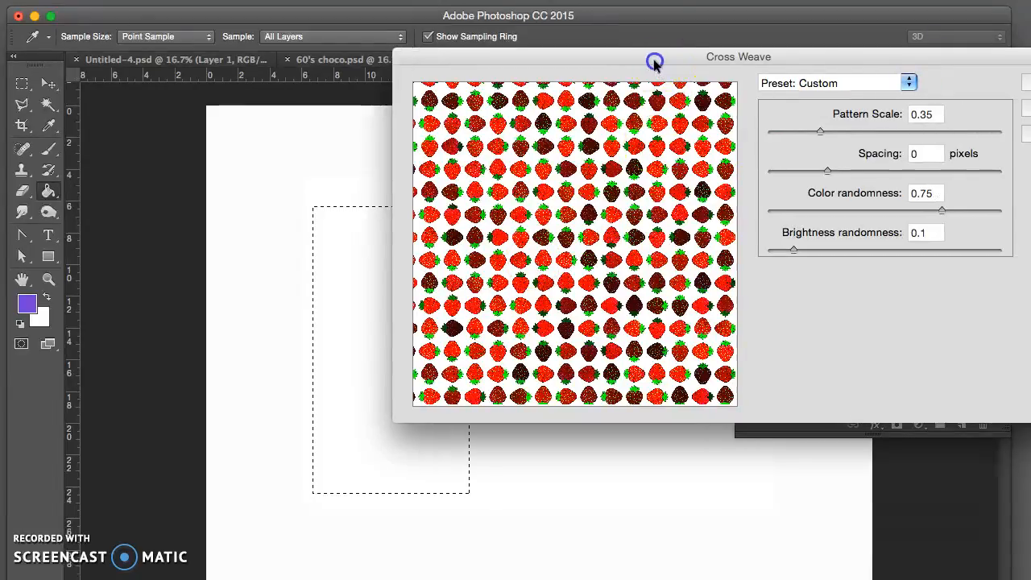
mouse_move(797, 134)
mouse_down()
mouse_move(787, 133)
mouse_move(797, 133)
mouse_up()
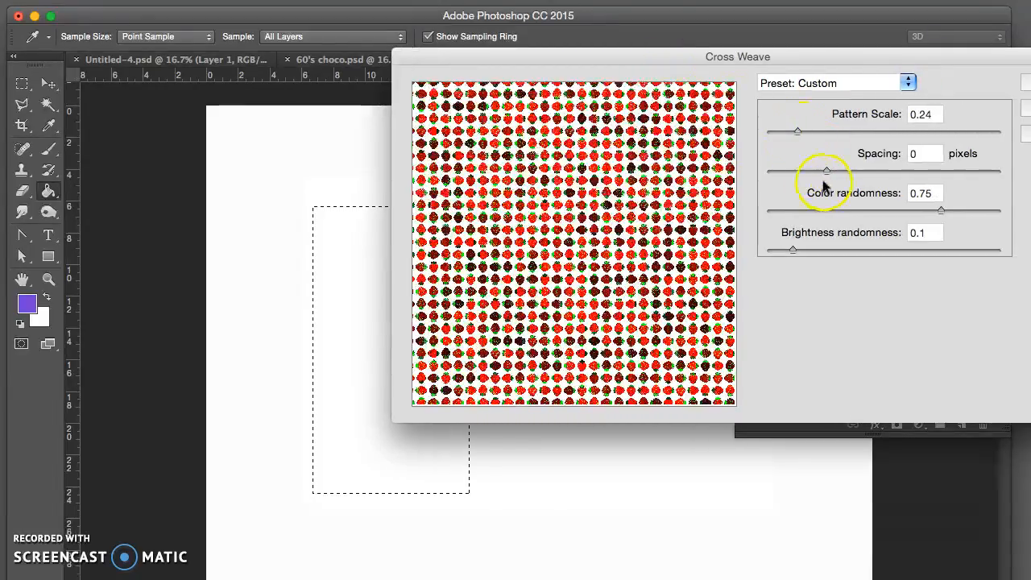
drag(932, 214, 770, 211)
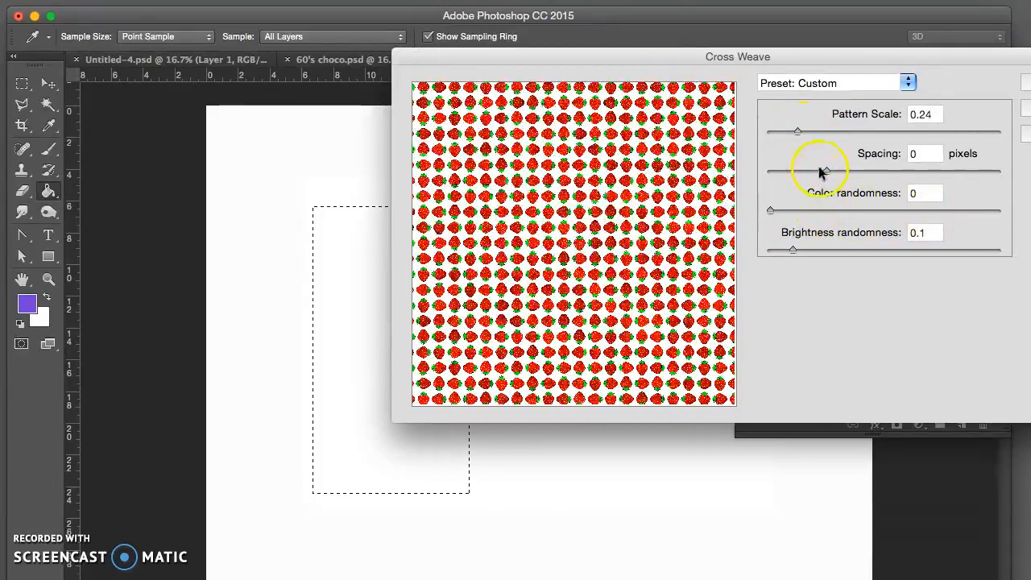
mouse_move(824, 171)
mouse_down()
mouse_move(798, 170)
mouse_move(829, 170)
mouse_up()
drag(796, 135, 833, 137)
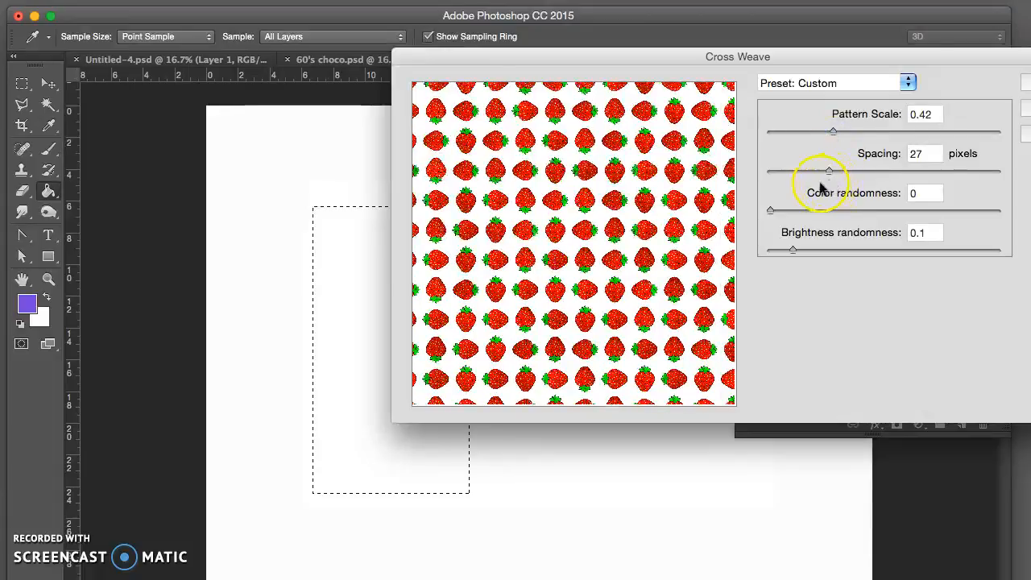
Step: Set the Cross Weave pattern scale to 0.65, spacing to -5 pixels and color randomness to 0.65
drag(838, 172, 816, 169)
drag(833, 132, 861, 132)
mouse_move(815, 175)
mouse_down()
mouse_move(835, 169)
mouse_move(824, 167)
mouse_up()
drag(863, 131, 877, 135)
click(823, 171)
mouse_move(820, 172)
mouse_down()
mouse_move(813, 168)
mouse_move(827, 172)
mouse_up()
drag(774, 210, 917, 210)
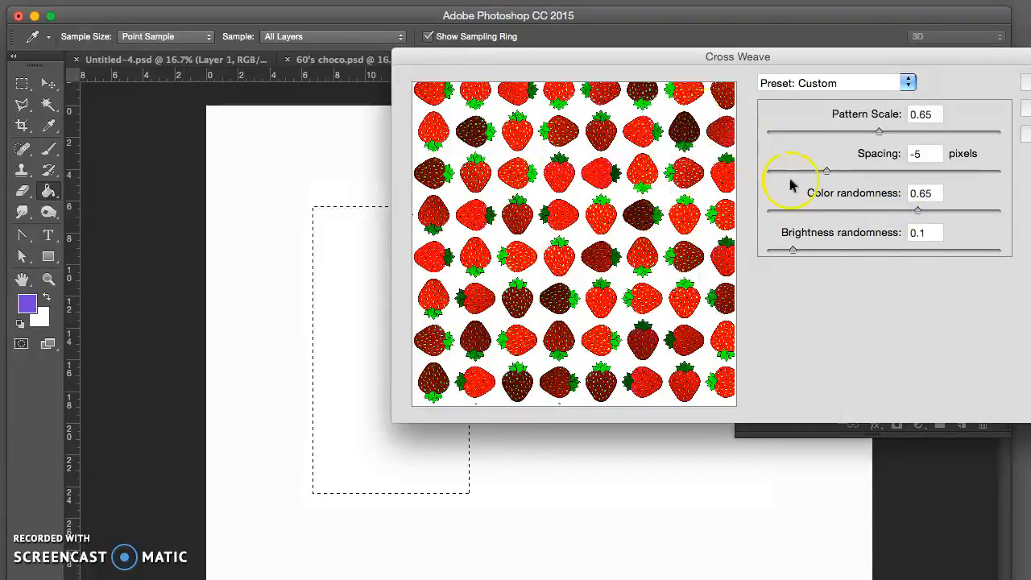
Step: Increase the Cross Weave brightness randomness and apply the strawberry fill to the selection
drag(823, 249, 875, 249)
drag(877, 56, 747, 48)
click(918, 75)
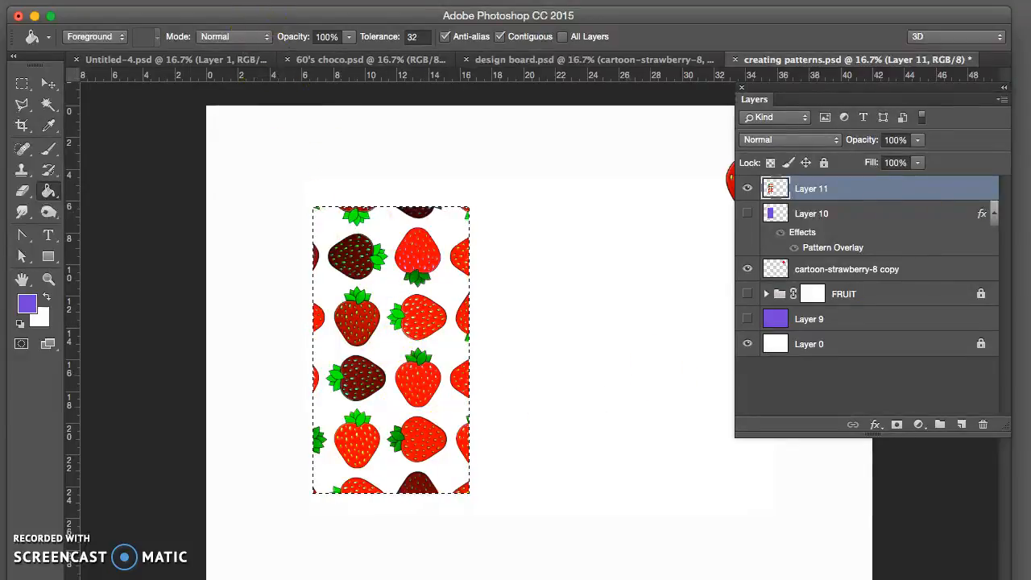
Step: Start another strawberry pattern fill on Layer 11 using the Spiral script
click(183, 1)
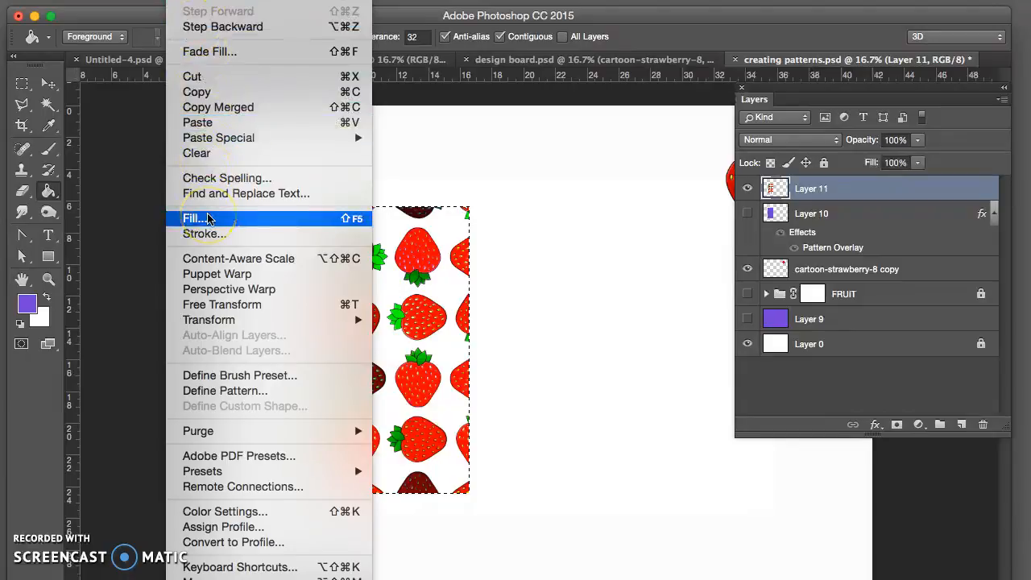
click(873, 190)
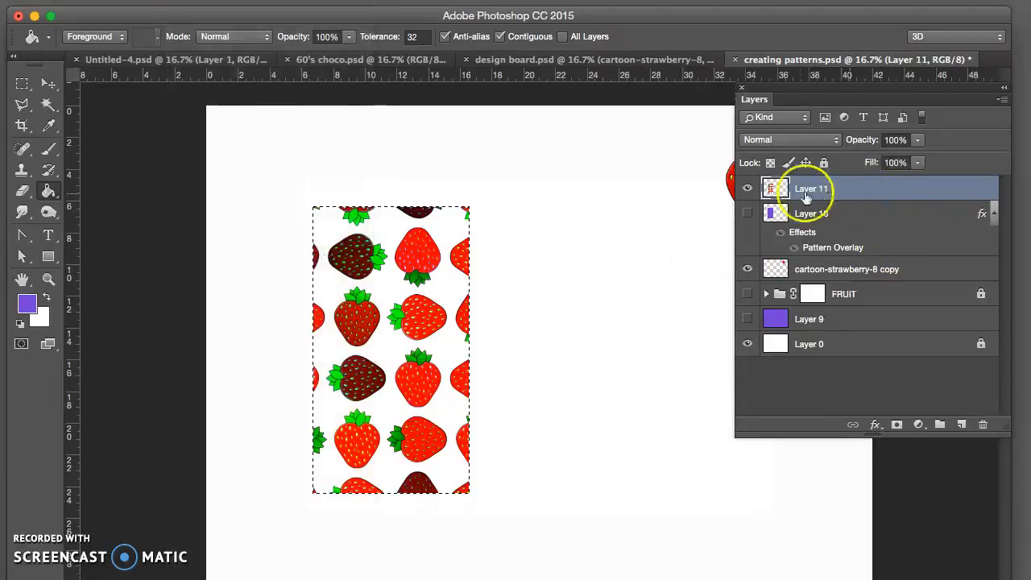
click(184, 1)
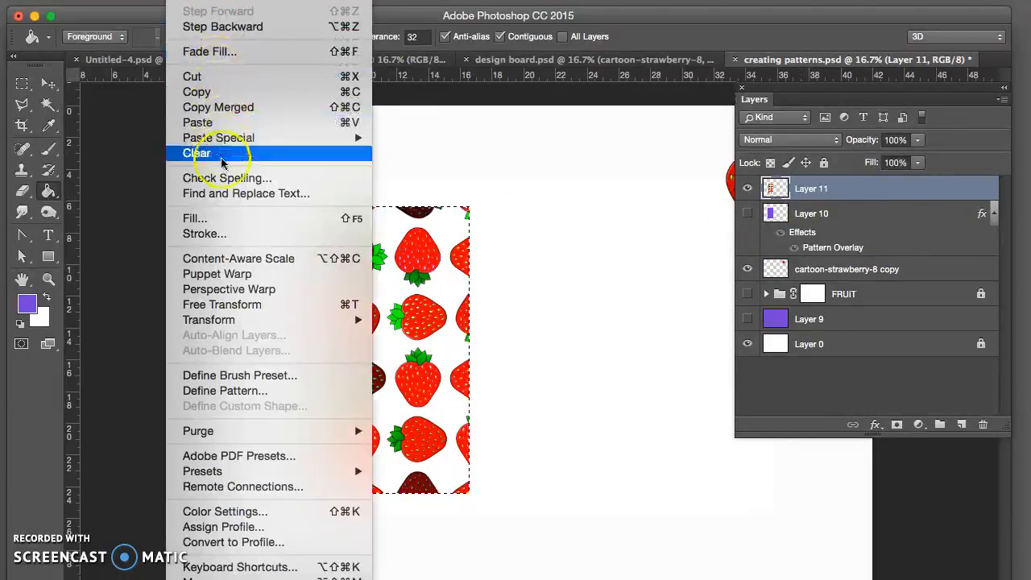
click(213, 219)
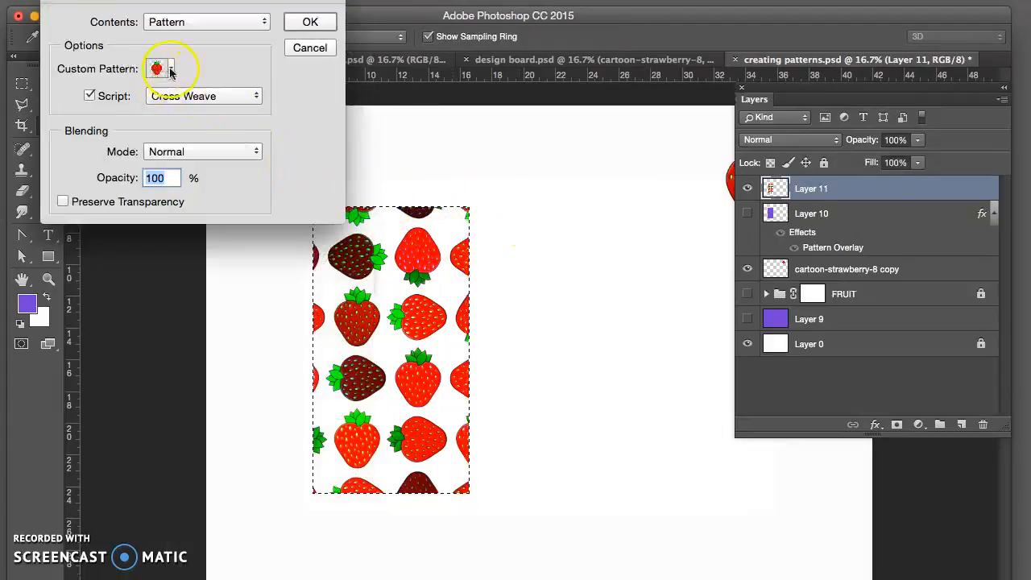
click(193, 95)
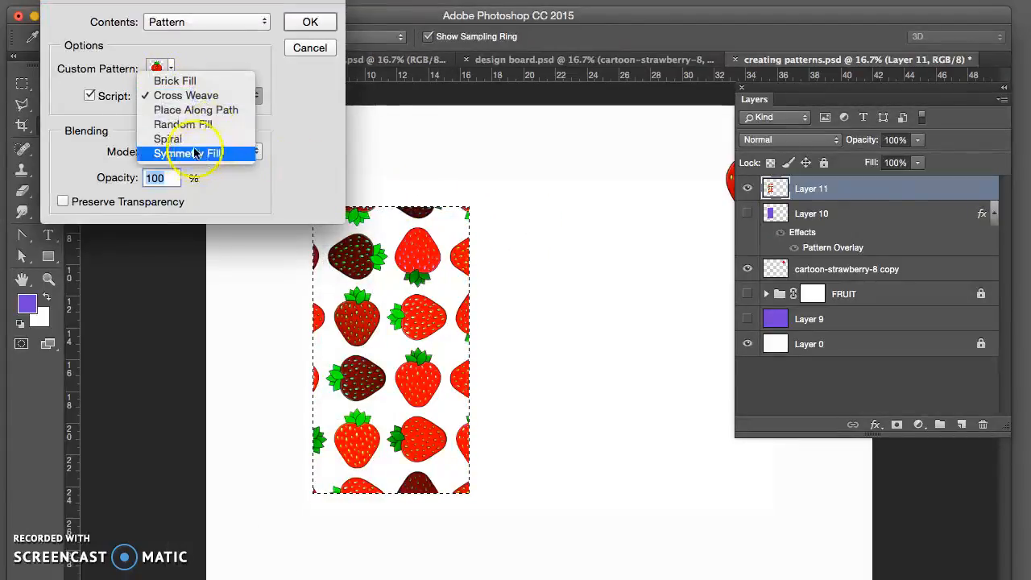
click(181, 138)
click(308, 24)
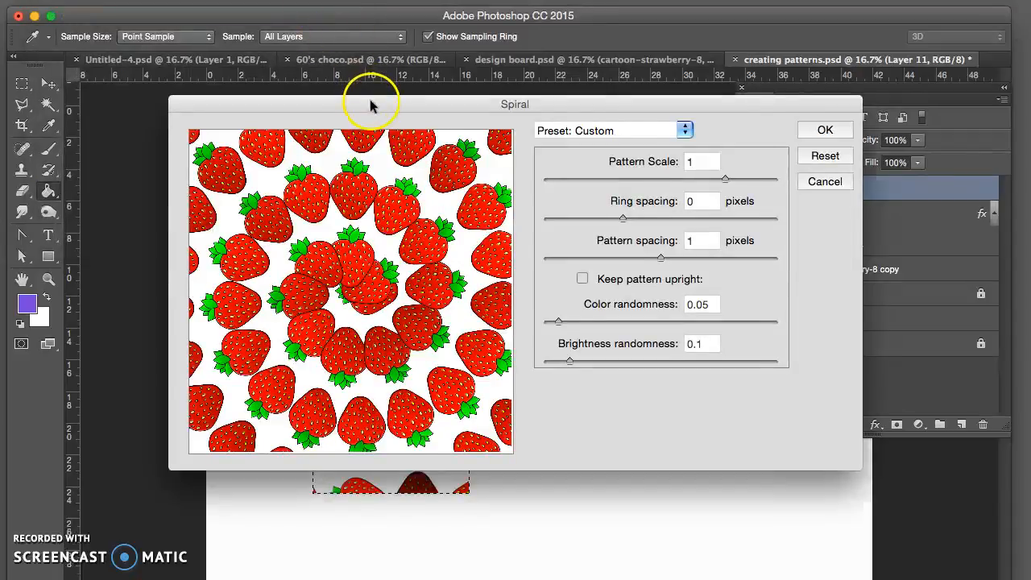
Step: Slightly reduce the spacing in the Spiral settings and apply the fill over the selection on Layer 11
drag(370, 105, 388, 79)
drag(627, 192, 613, 190)
click(815, 100)
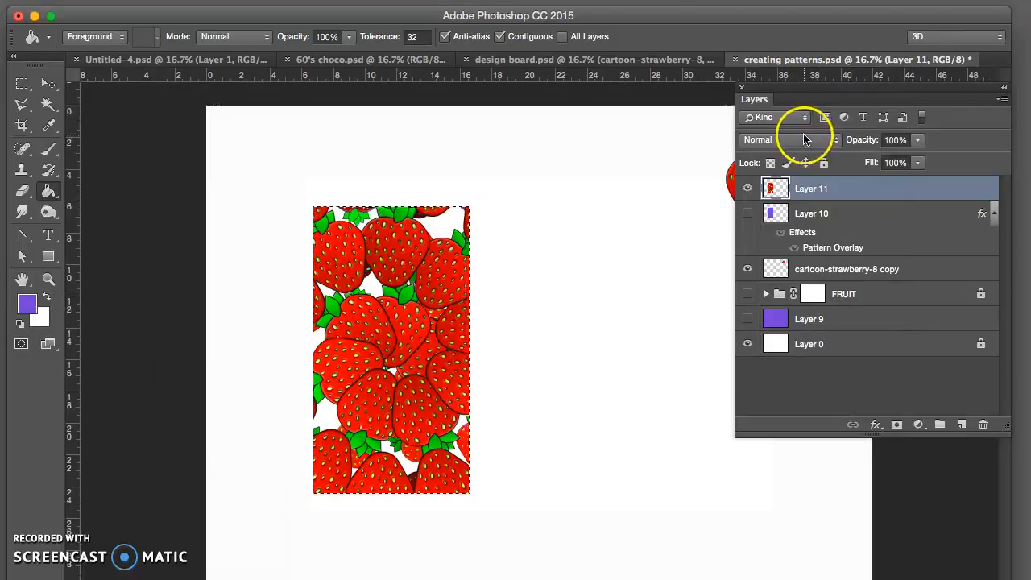
click(843, 188)
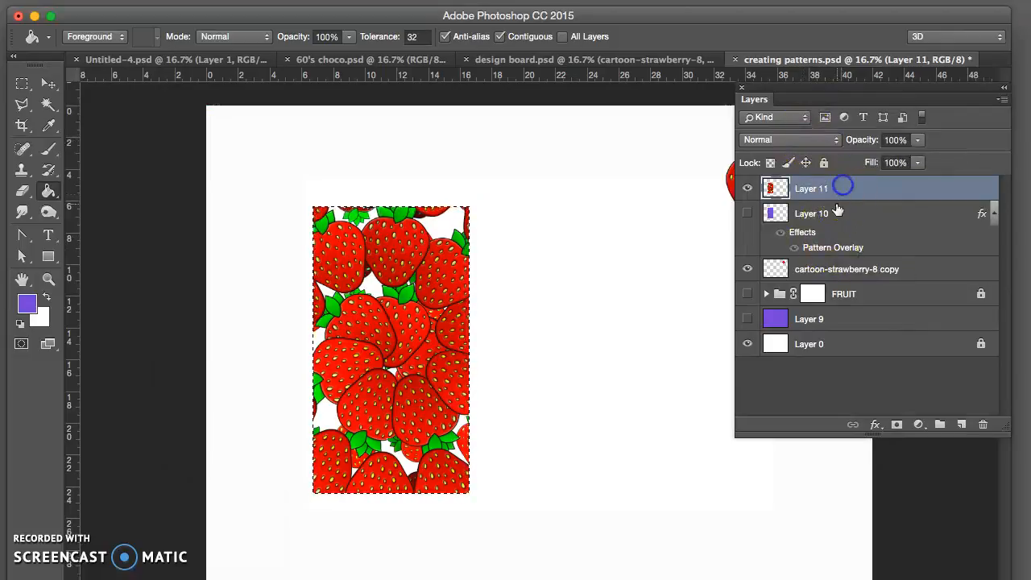